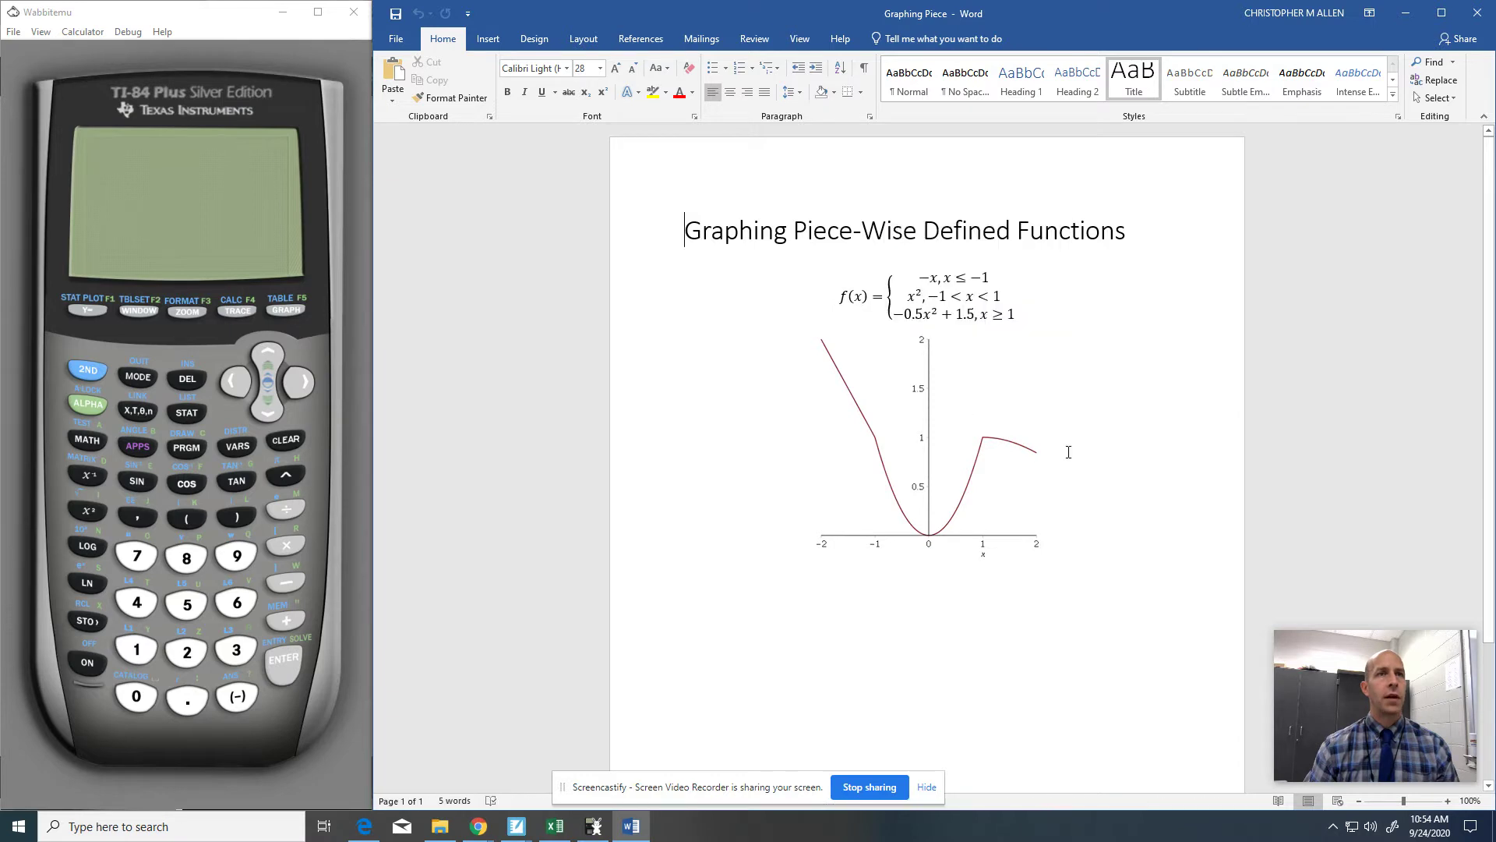
- Turn on the calculator and clear the old Y1 equation
{"action": "left_click", "coordinate": [78, 667]}
{"action": "left_click", "coordinate": [89, 307]}
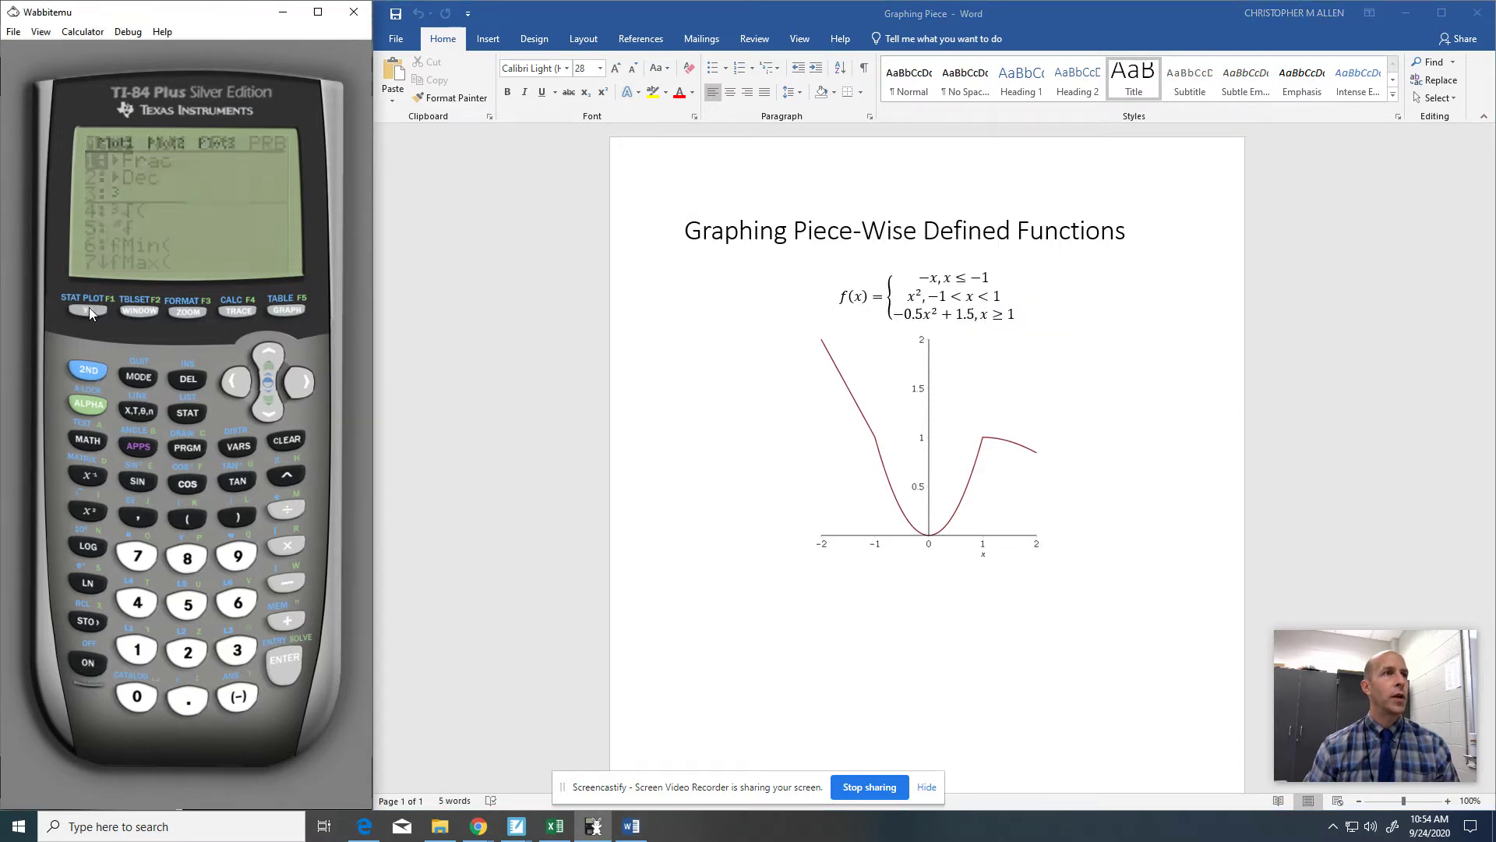
{"action": "left_click", "coordinate": [287, 441]}
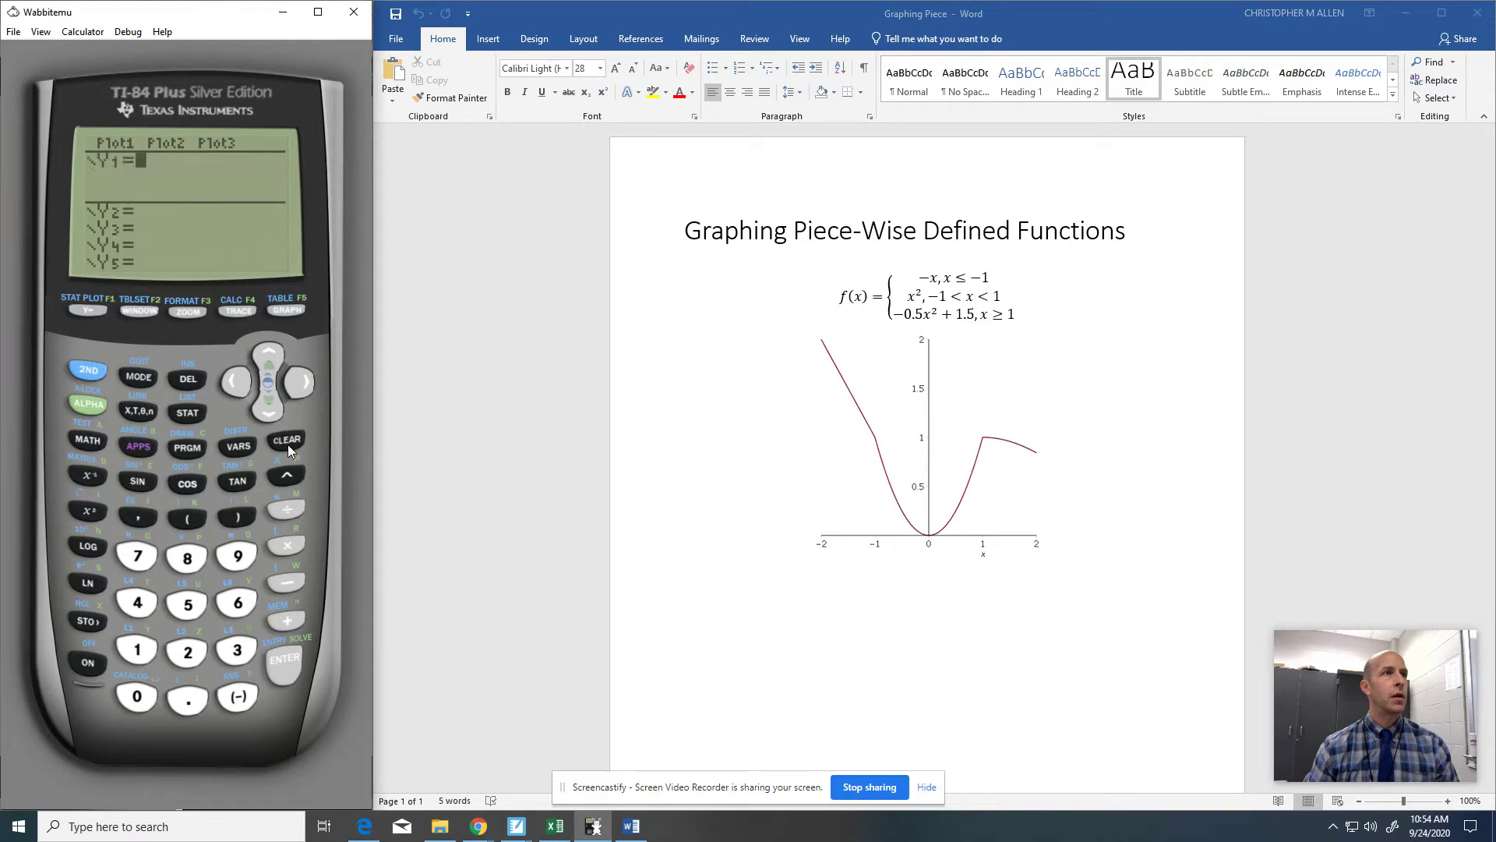
- Set the graph window to Xmin -2, Xmax 2, Ymin 0, Ymax 2
{"action": "left_click", "coordinate": [132, 314]}
{"action": "left_click", "coordinate": [244, 692]}
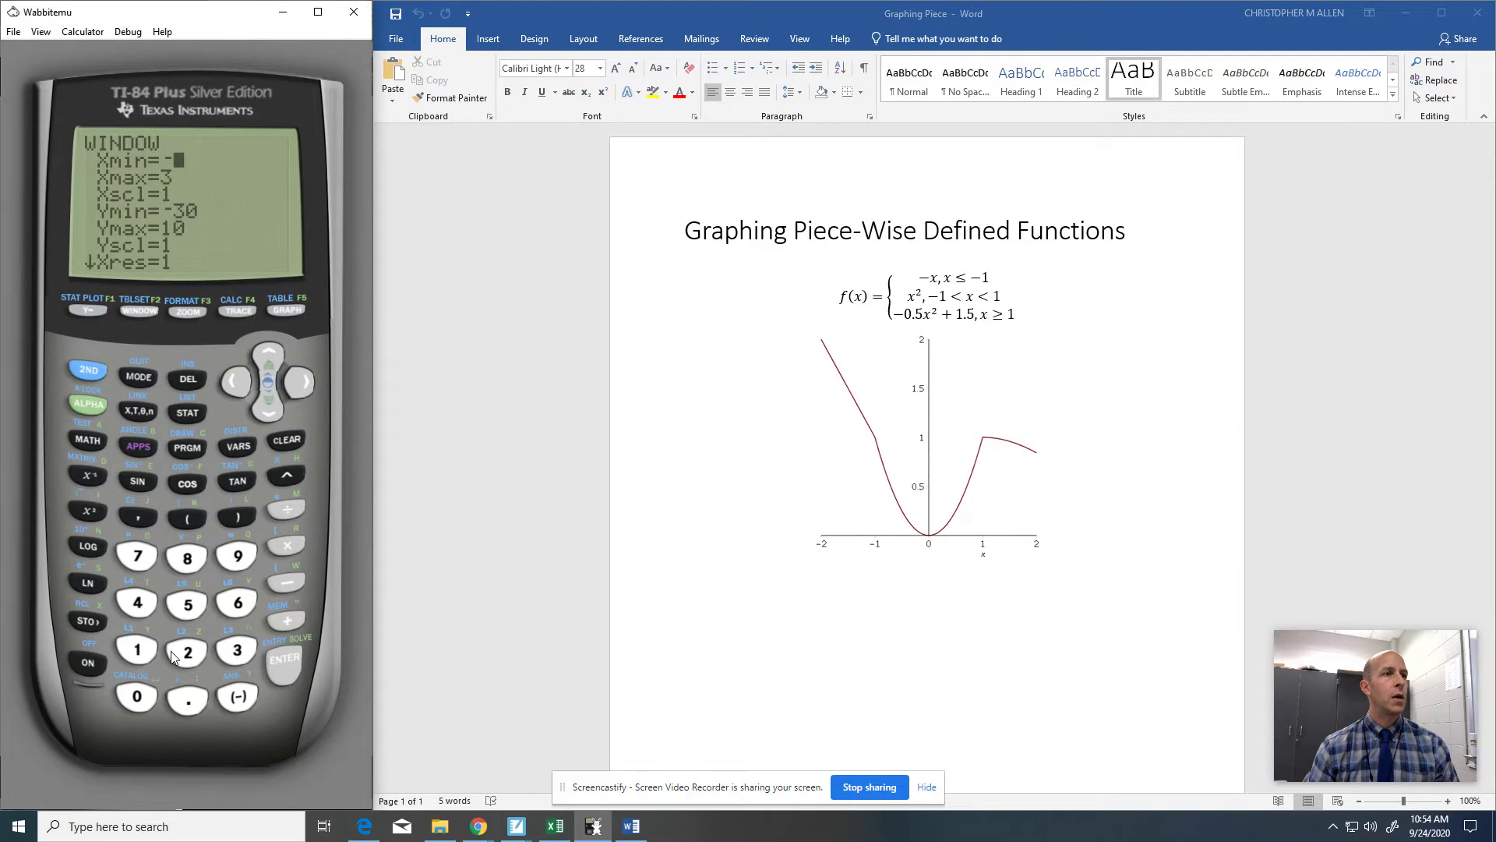
{"action": "left_click", "coordinate": [181, 651]}
{"action": "left_click", "coordinate": [269, 666]}
{"action": "left_click", "coordinate": [187, 651]}
{"action": "left_click", "coordinate": [290, 663]}
{"action": "left_click", "coordinate": [265, 416]}
{"action": "left_click", "coordinate": [137, 696]}
{"action": "left_click", "coordinate": [278, 667]}
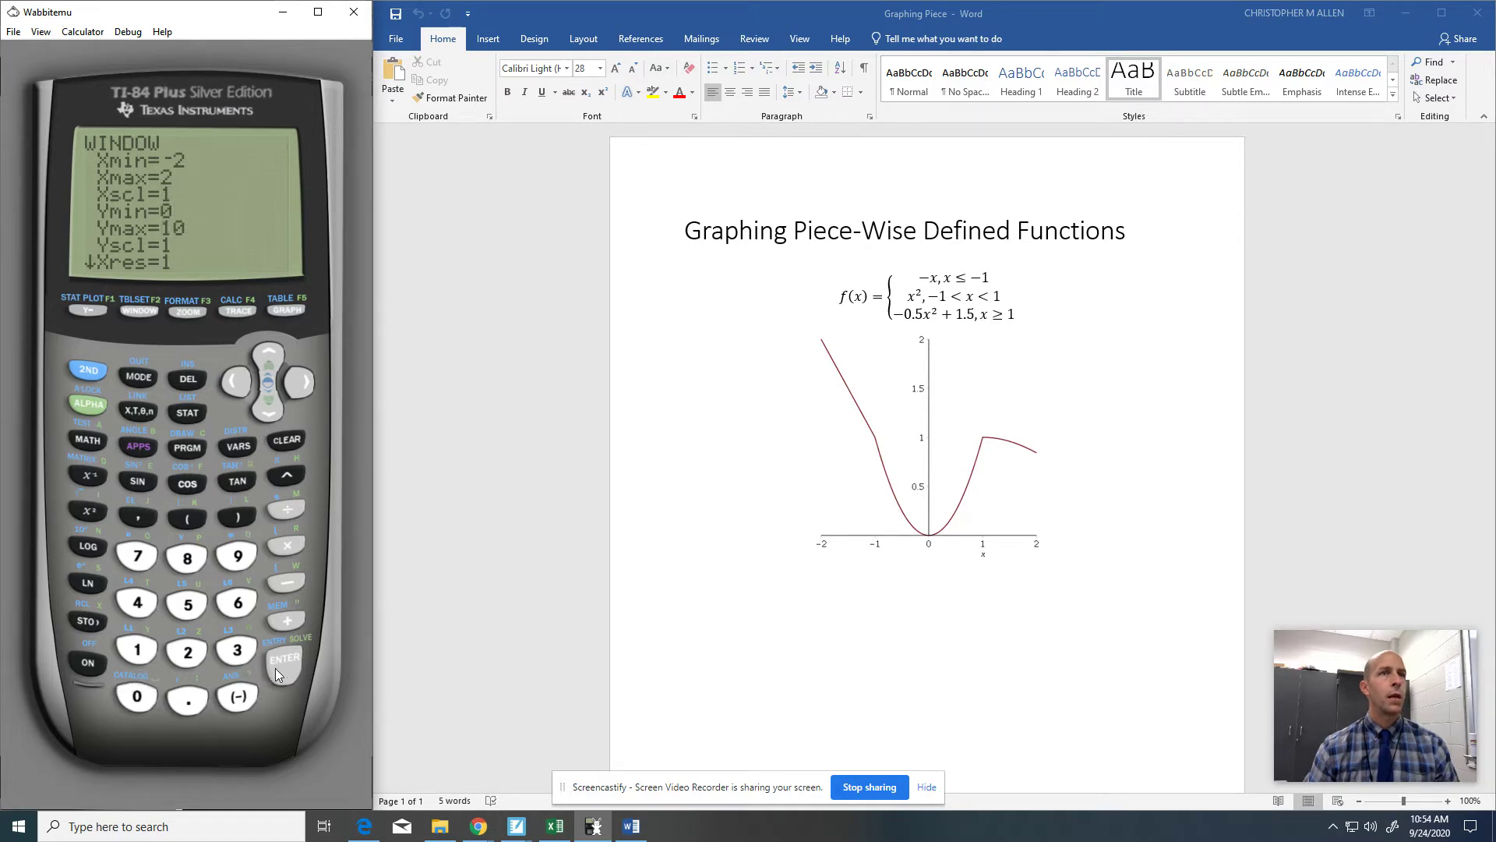
{"action": "left_click", "coordinate": [198, 657]}
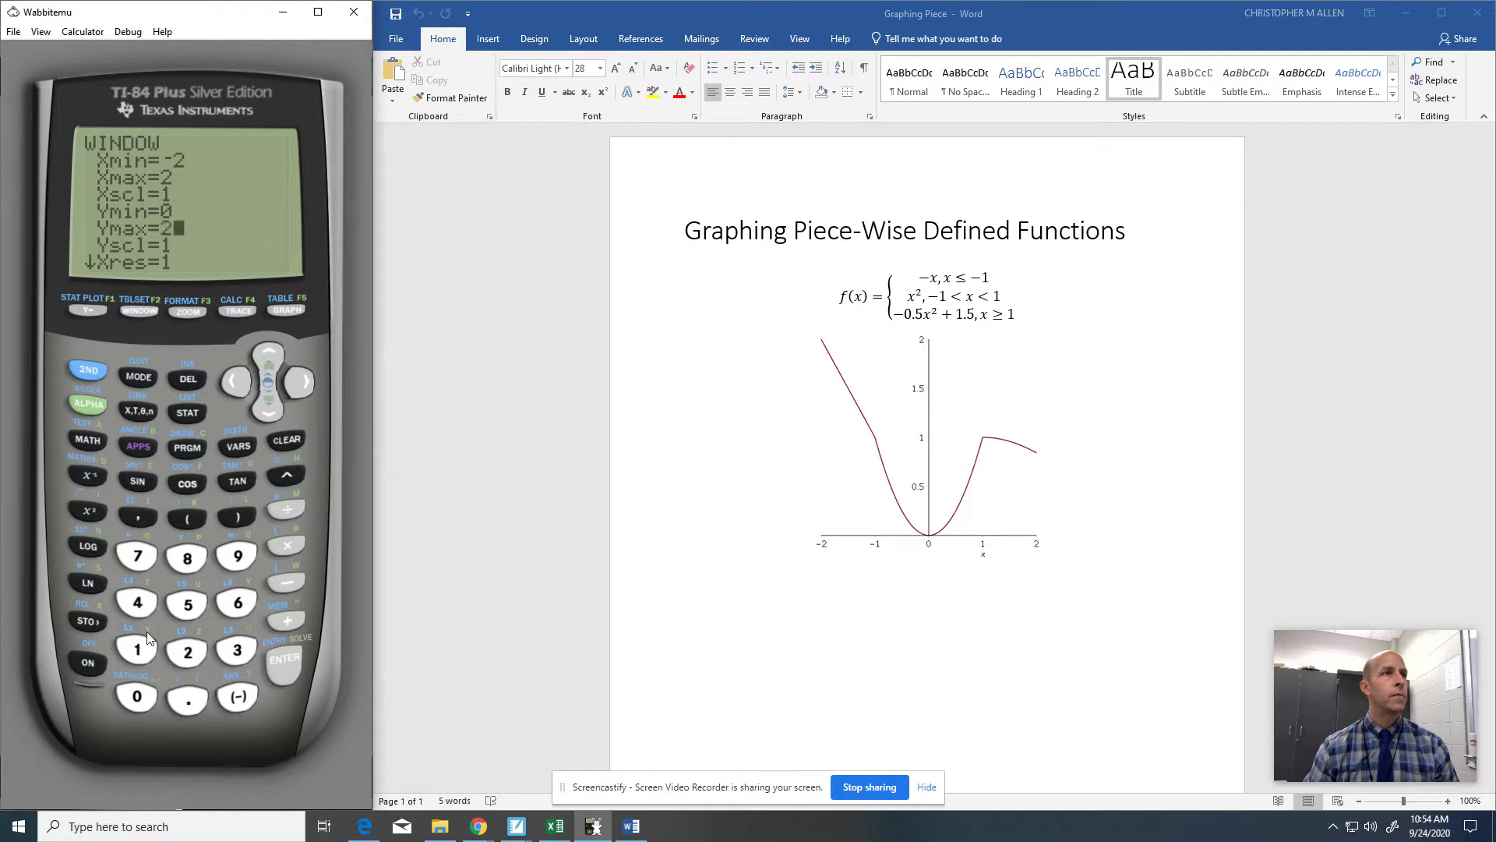
{"action": "left_click", "coordinate": [86, 310]}
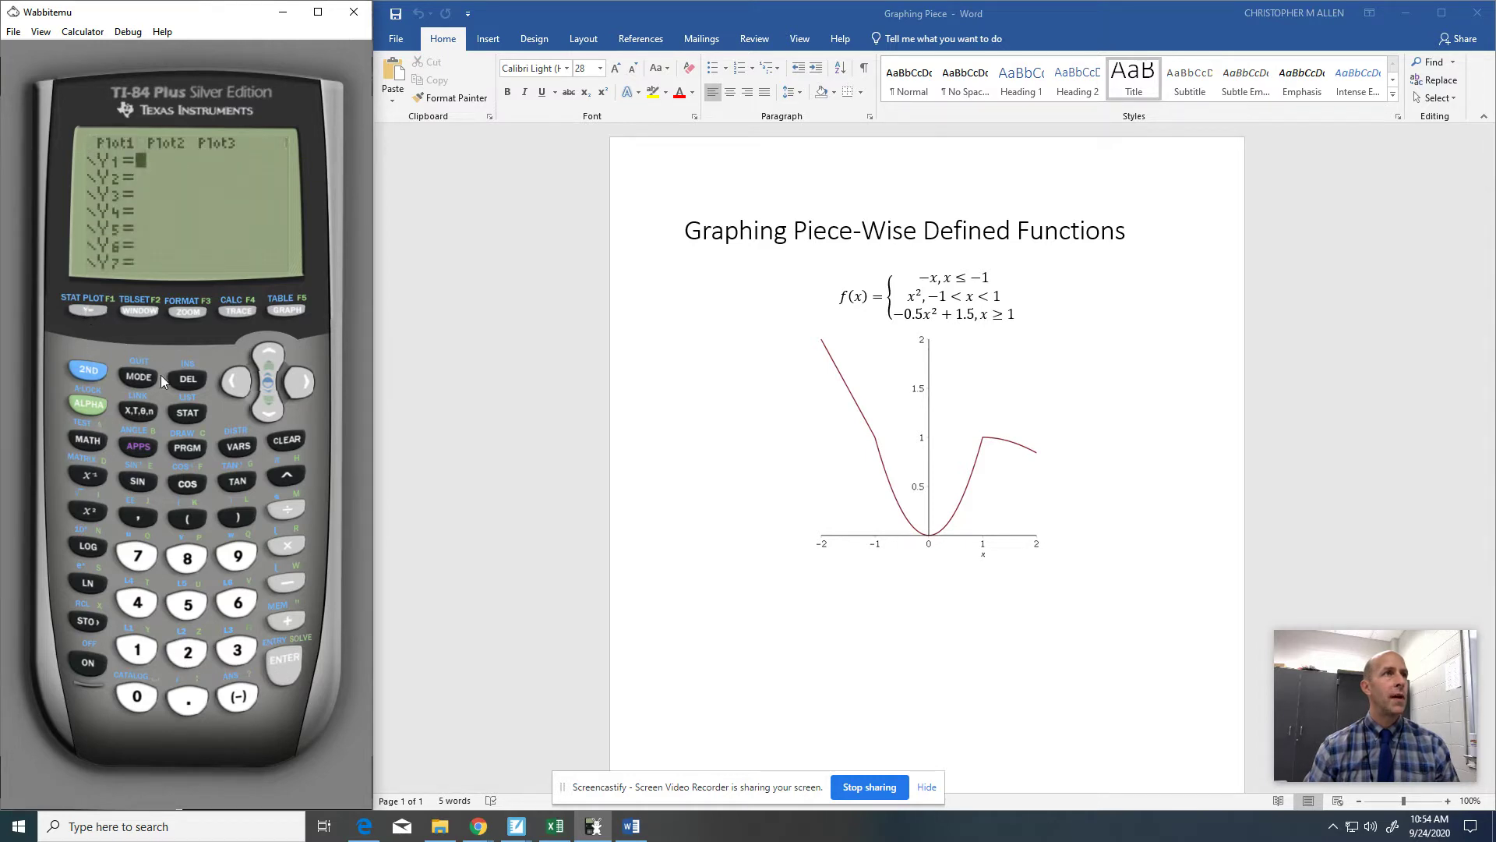
- Begin Y1 as -X/(X for the domain restriction
{"action": "left_click", "coordinate": [239, 696]}
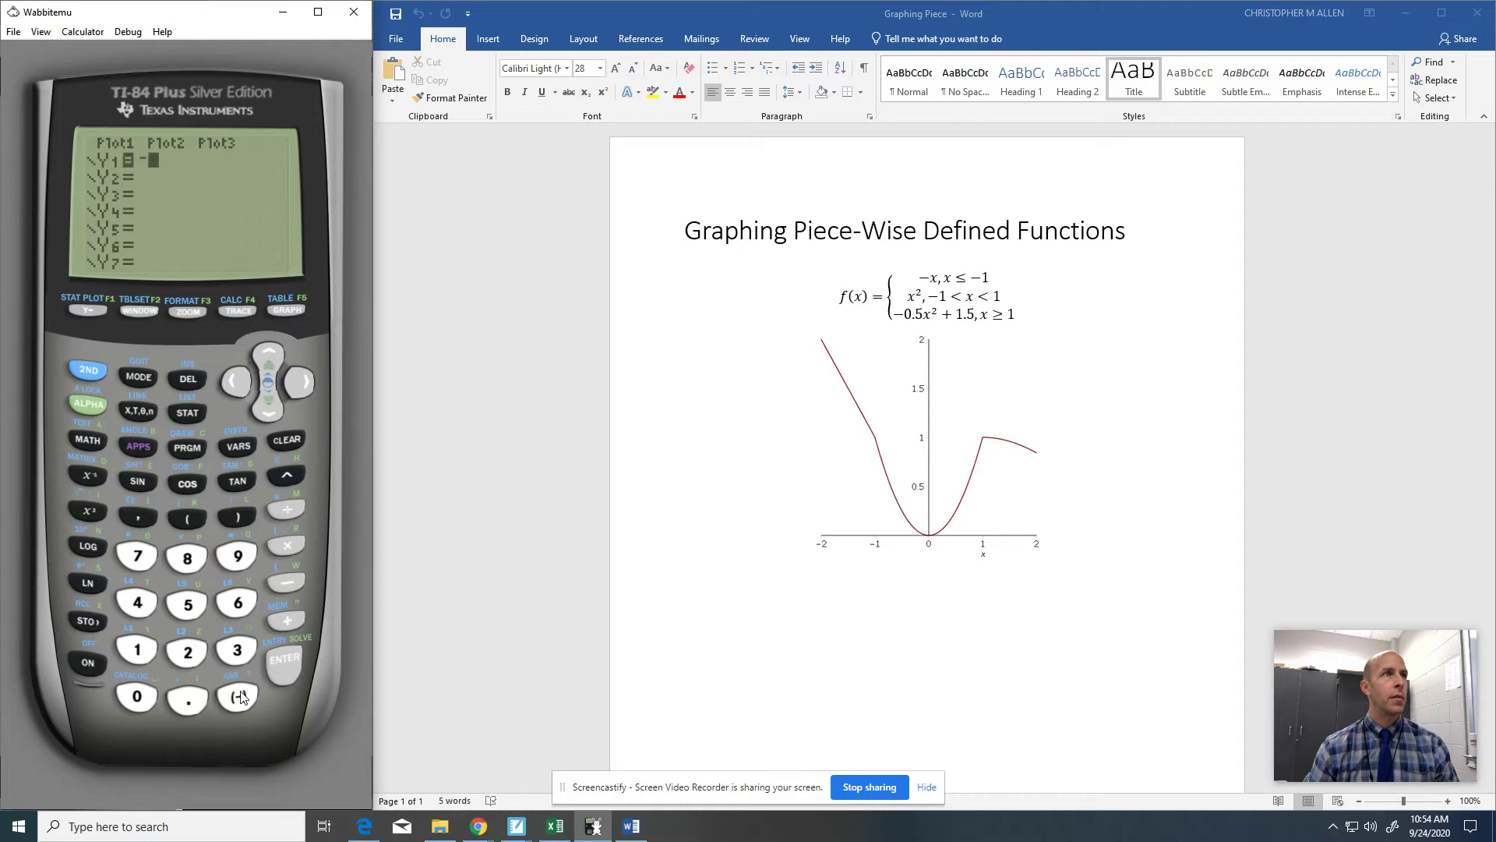
{"action": "left_click", "coordinate": [137, 411]}
{"action": "left_click", "coordinate": [285, 509]}
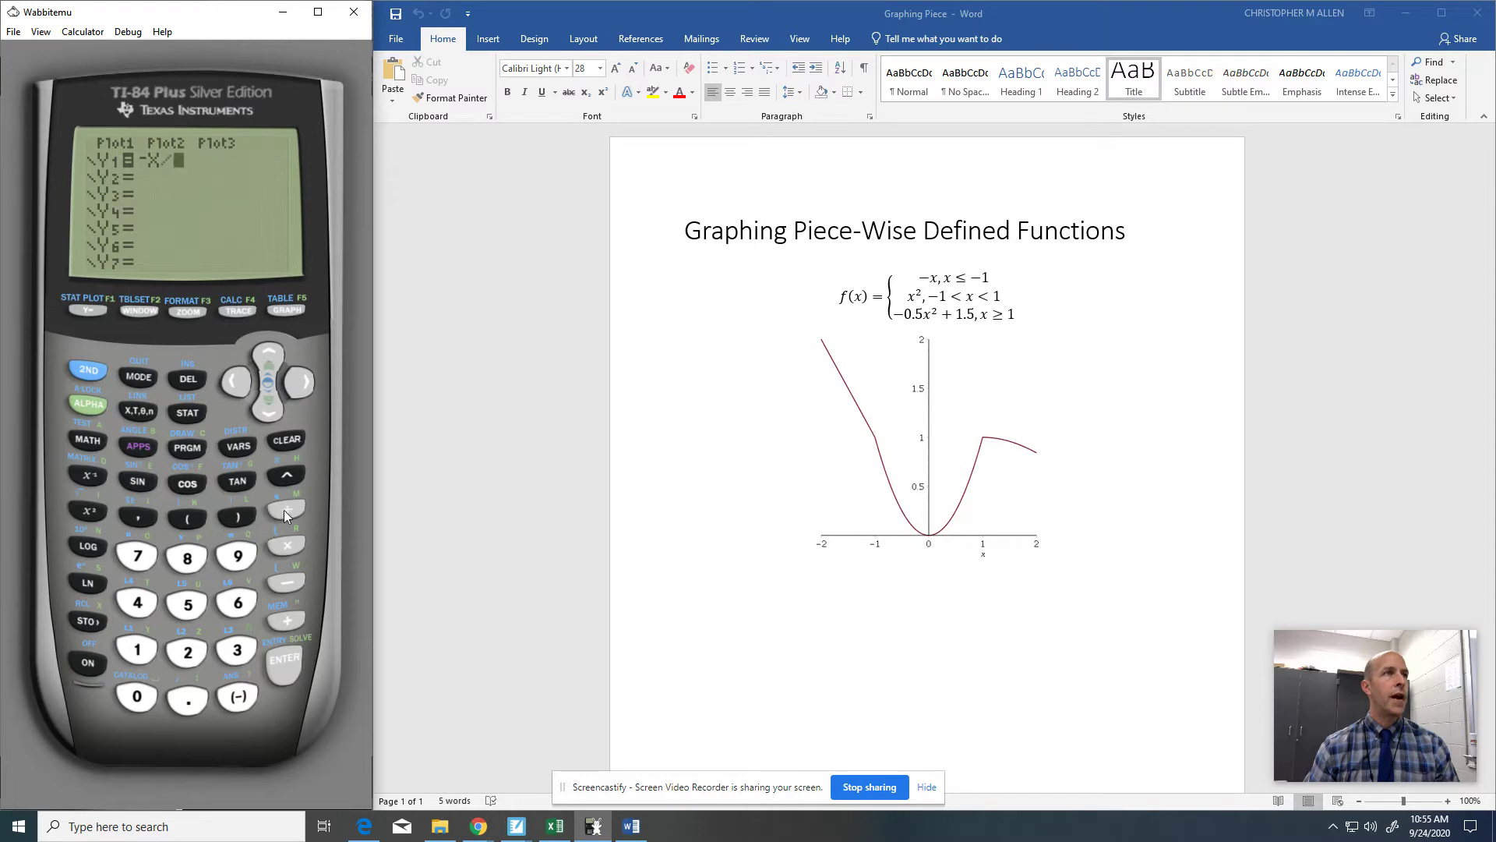
{"action": "left_click", "coordinate": [182, 521]}
{"action": "left_click", "coordinate": [138, 415]}
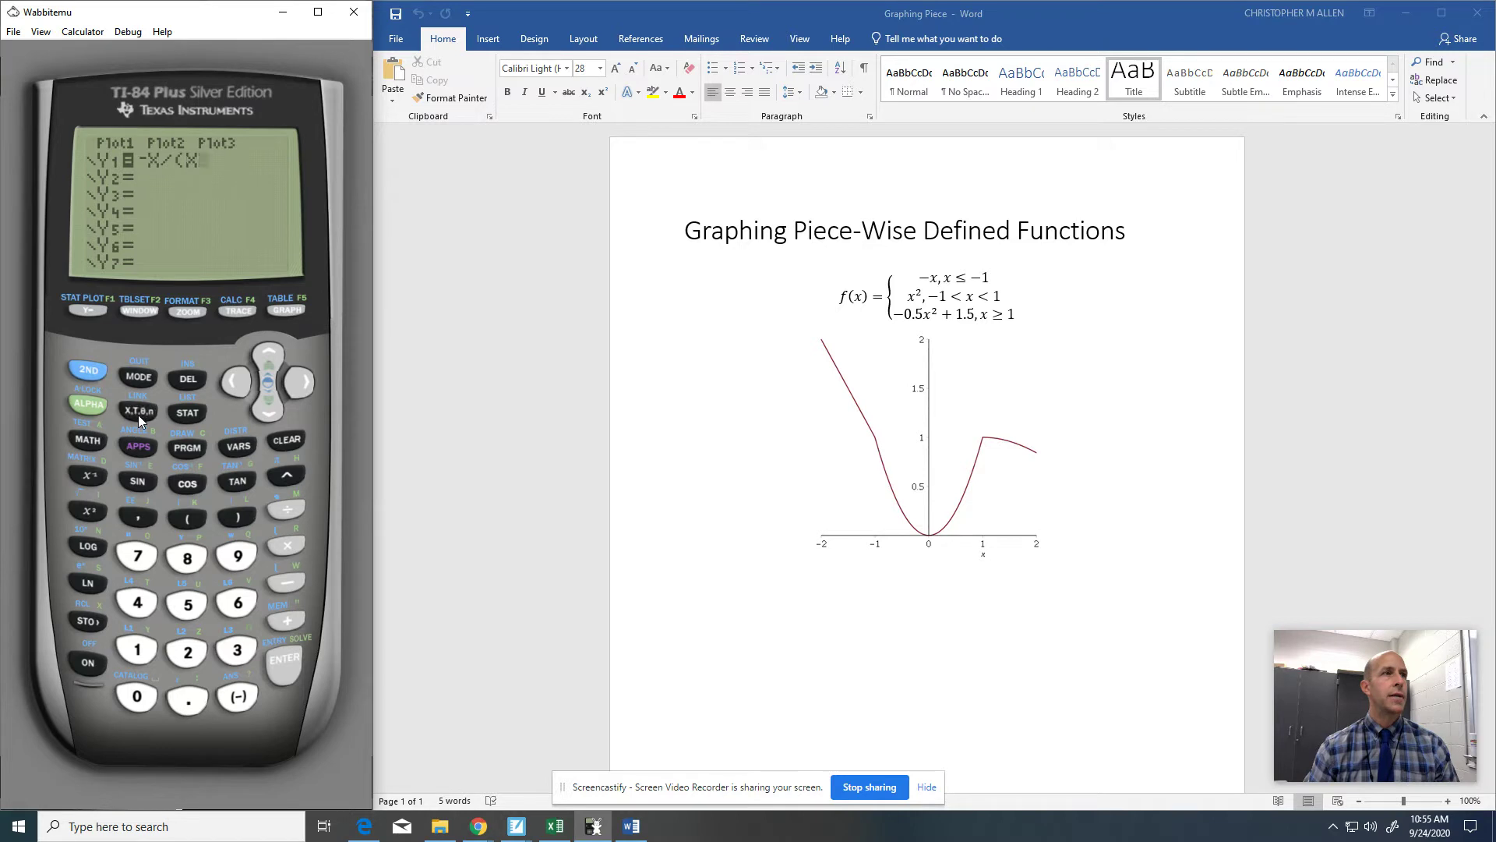
- Complete the Y1 condition as X≤-1) using the ≤ test operator
{"action": "left_click", "coordinate": [78, 370]}
{"action": "left_click", "coordinate": [81, 440]}
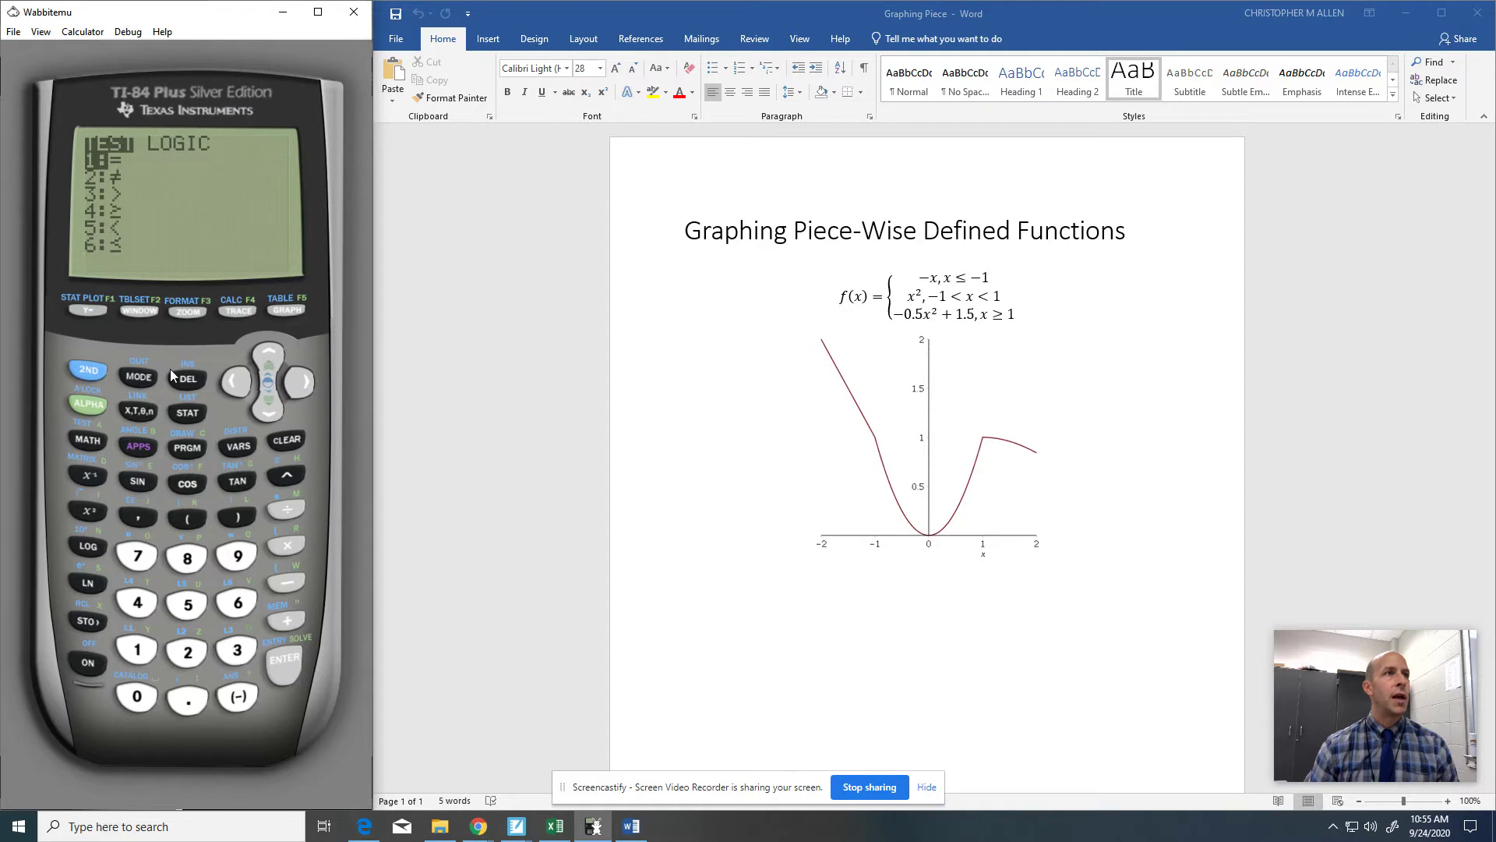
{"action": "left_click", "coordinate": [270, 409]}
{"action": "left_click", "coordinate": [269, 408]}
{"action": "left_click", "coordinate": [269, 409]}
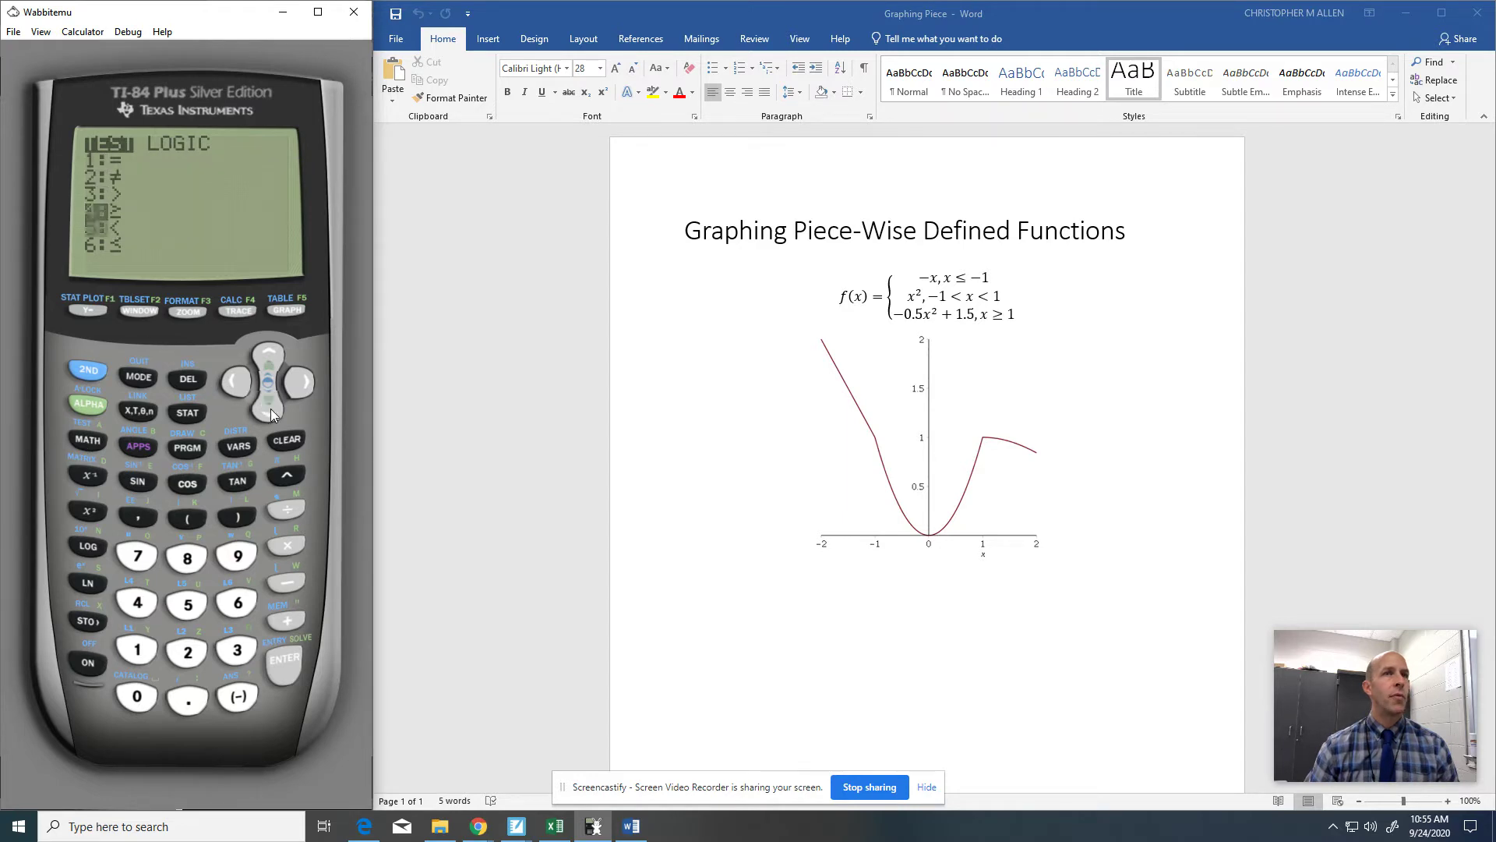
{"action": "left_click", "coordinate": [270, 408]}
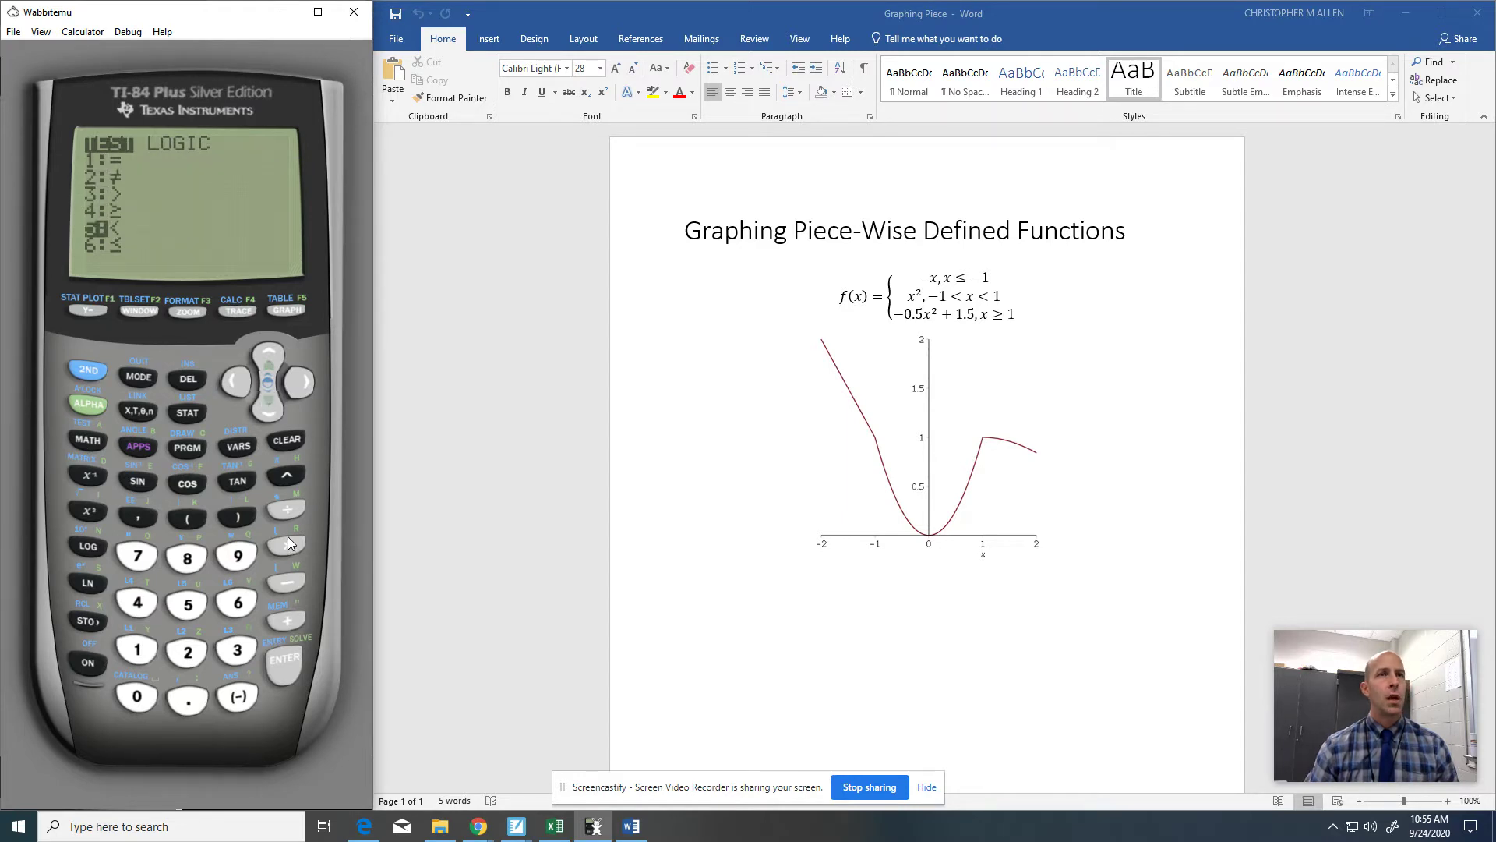
{"action": "left_click", "coordinate": [267, 410]}
{"action": "left_click", "coordinate": [282, 658]}
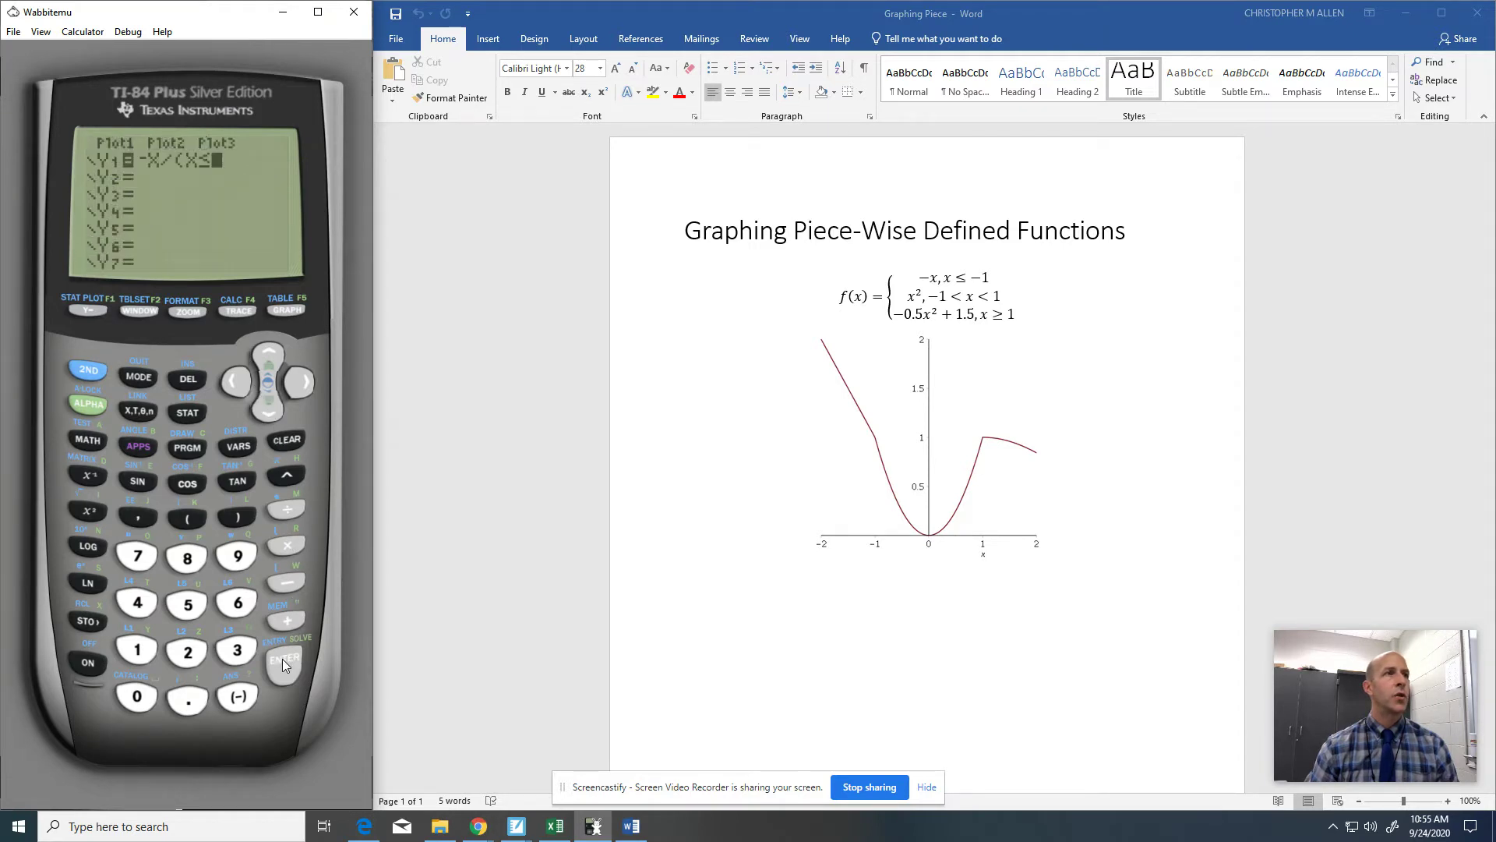
{"action": "left_click", "coordinate": [240, 696]}
{"action": "left_click", "coordinate": [131, 648]}
{"action": "left_click", "coordinate": [236, 518]}
- Graph the first piece, then go back to the equations and move to Y2
{"action": "left_click", "coordinate": [288, 310]}
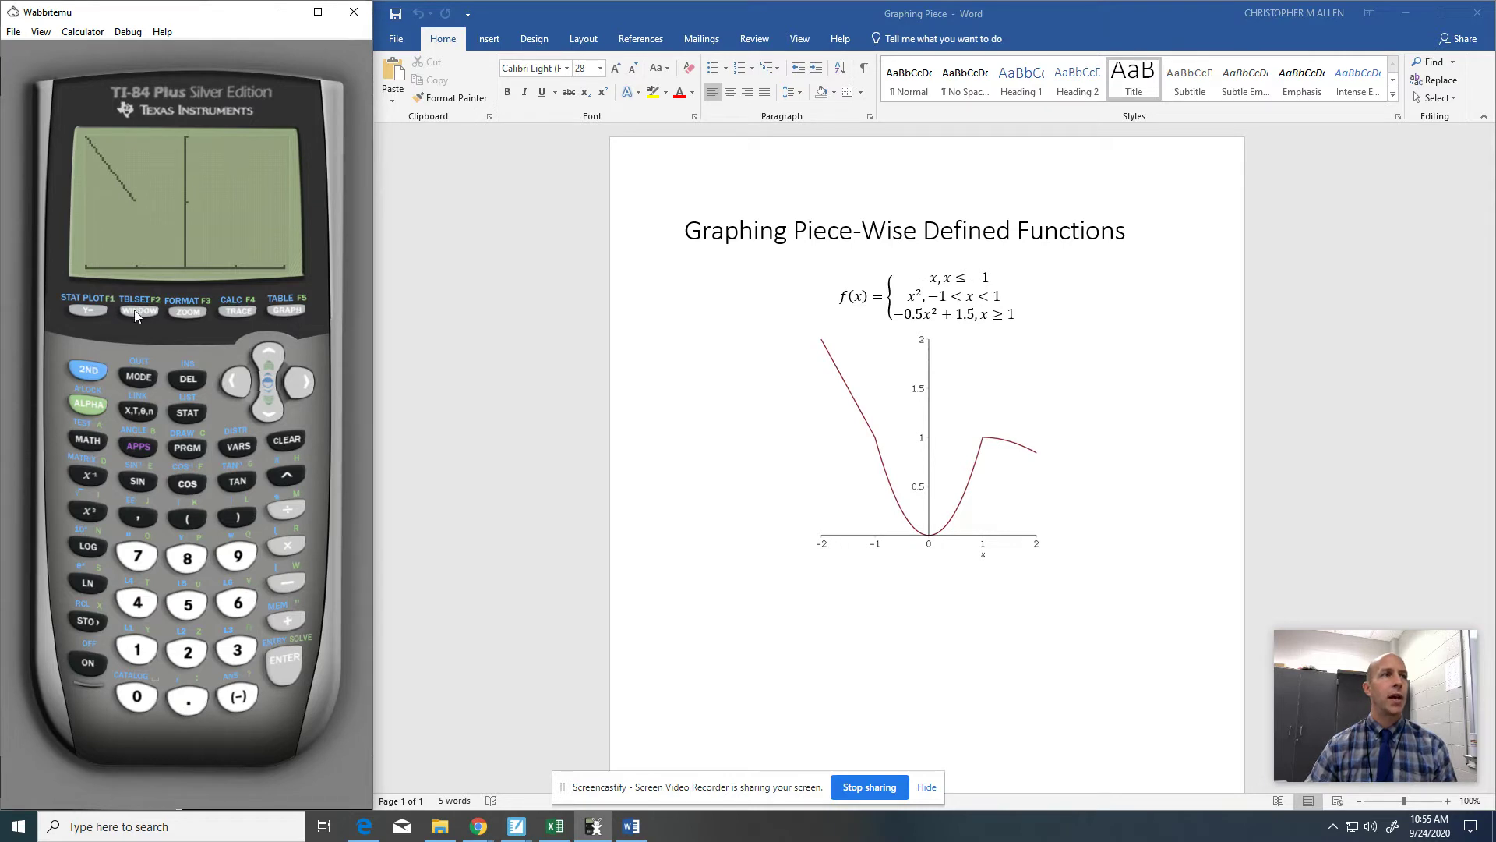
{"action": "left_click", "coordinate": [86, 312]}
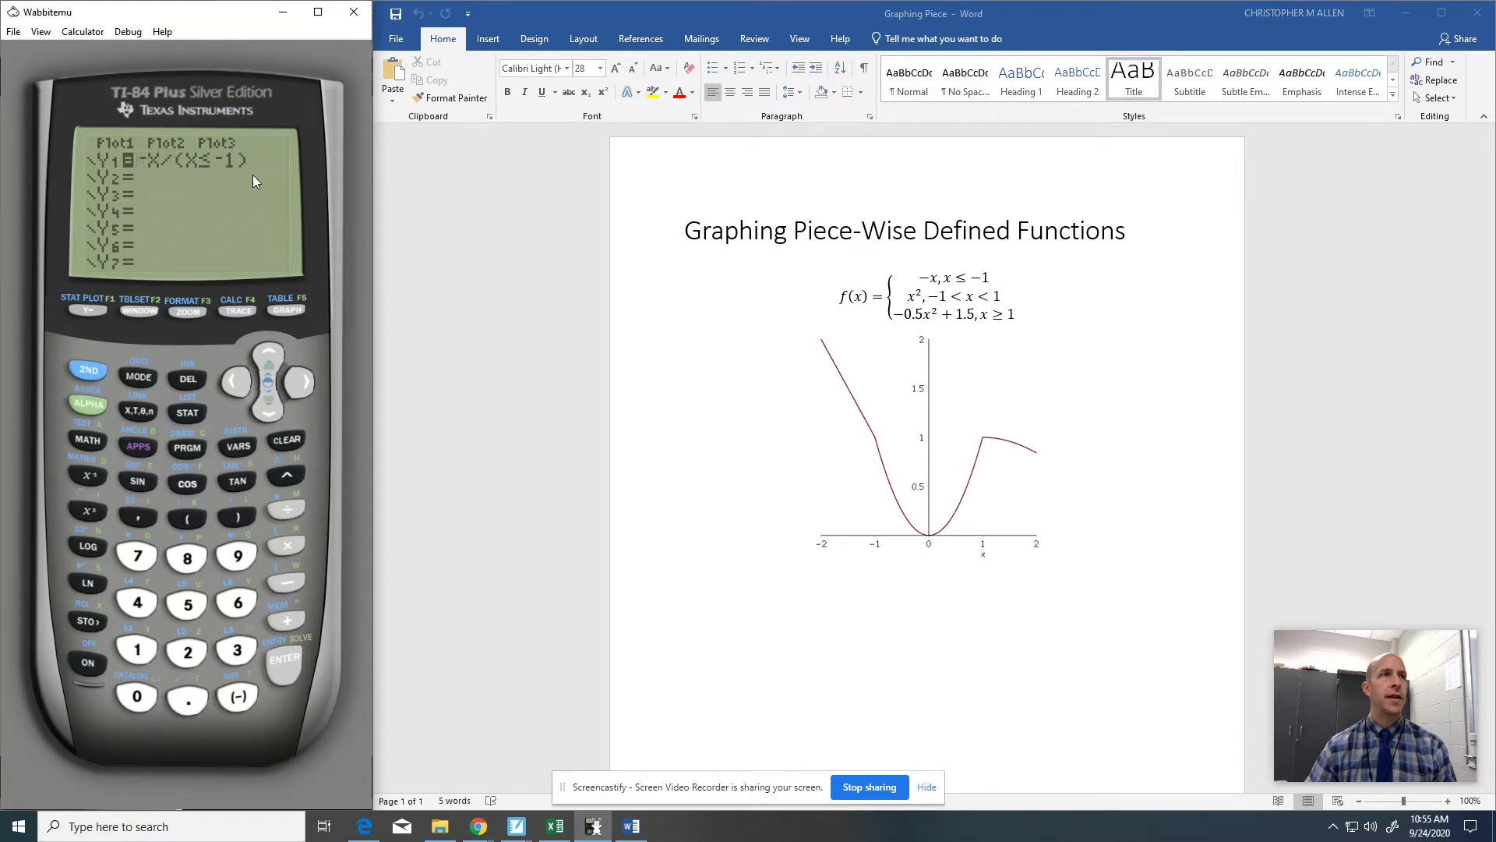
{"action": "left_click", "coordinate": [267, 409]}
- Enter Y2 as X²/(X>1 using the > test operator
{"action": "left_click", "coordinate": [144, 410]}
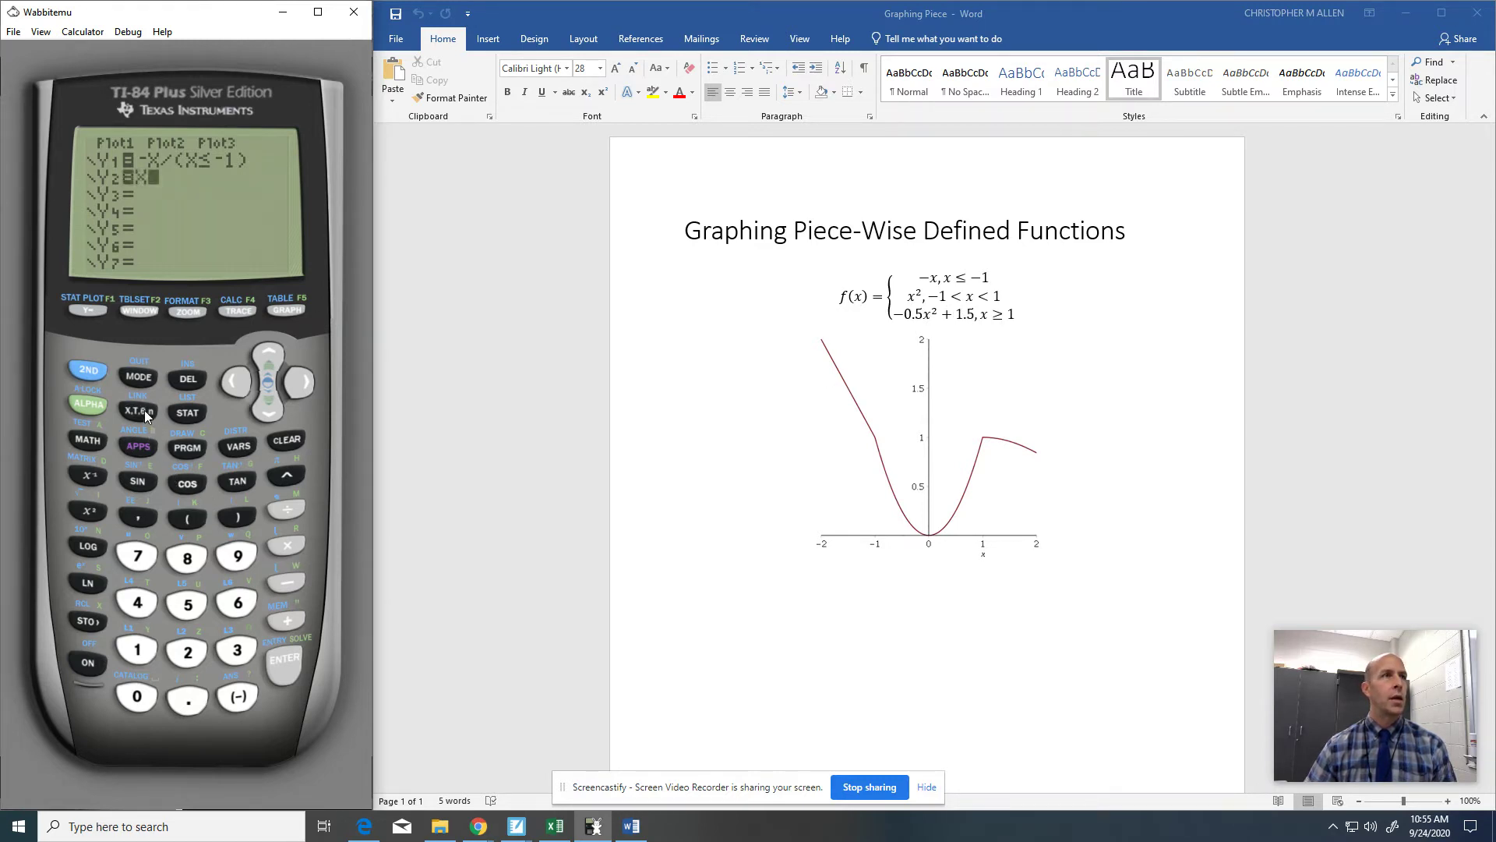
{"action": "left_click", "coordinate": [80, 513]}
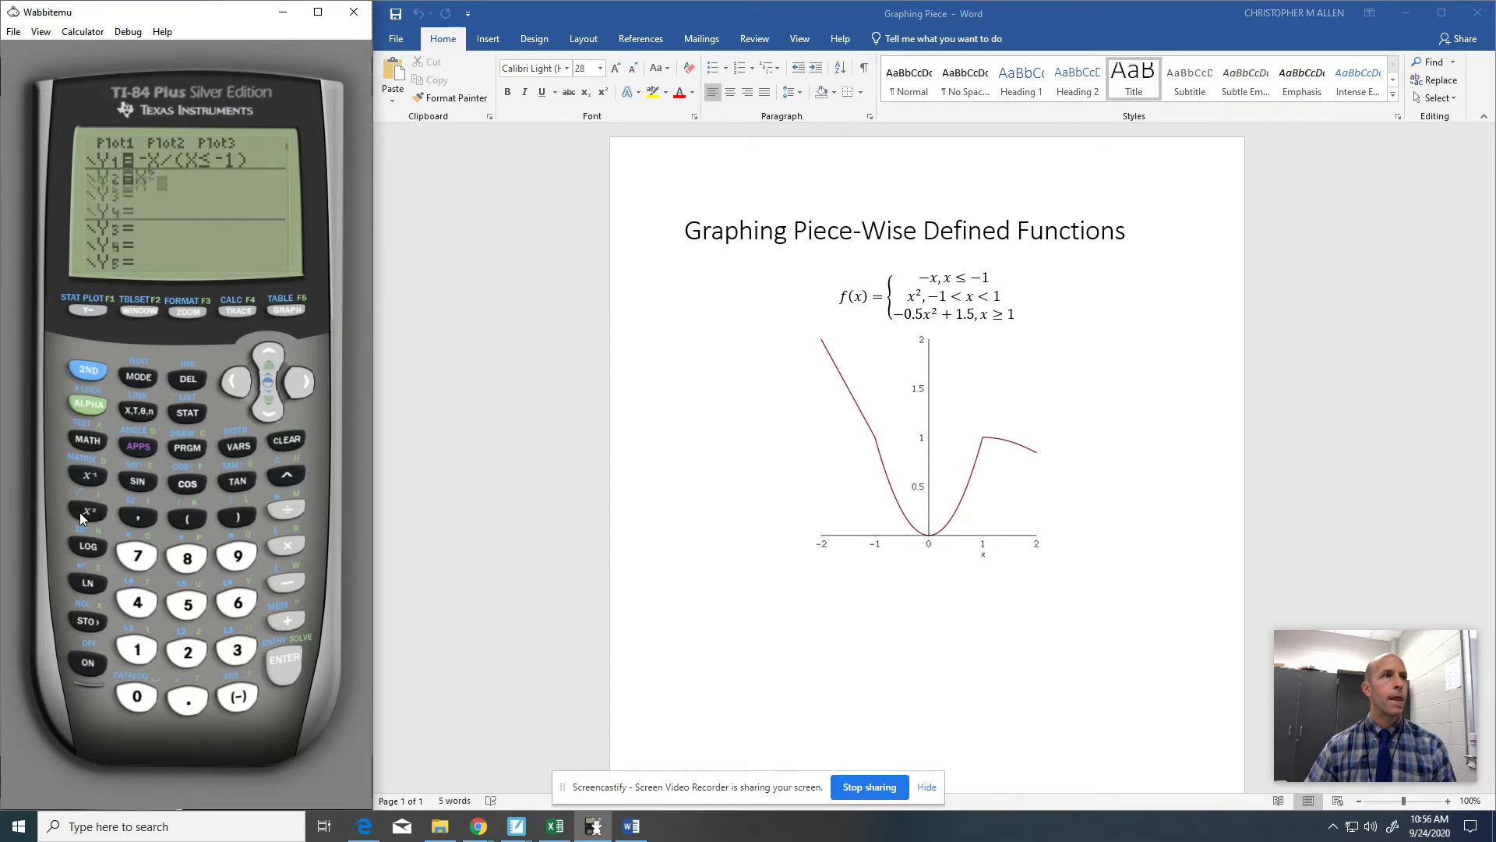
{"action": "left_click", "coordinate": [285, 505]}
{"action": "left_click", "coordinate": [187, 519]}
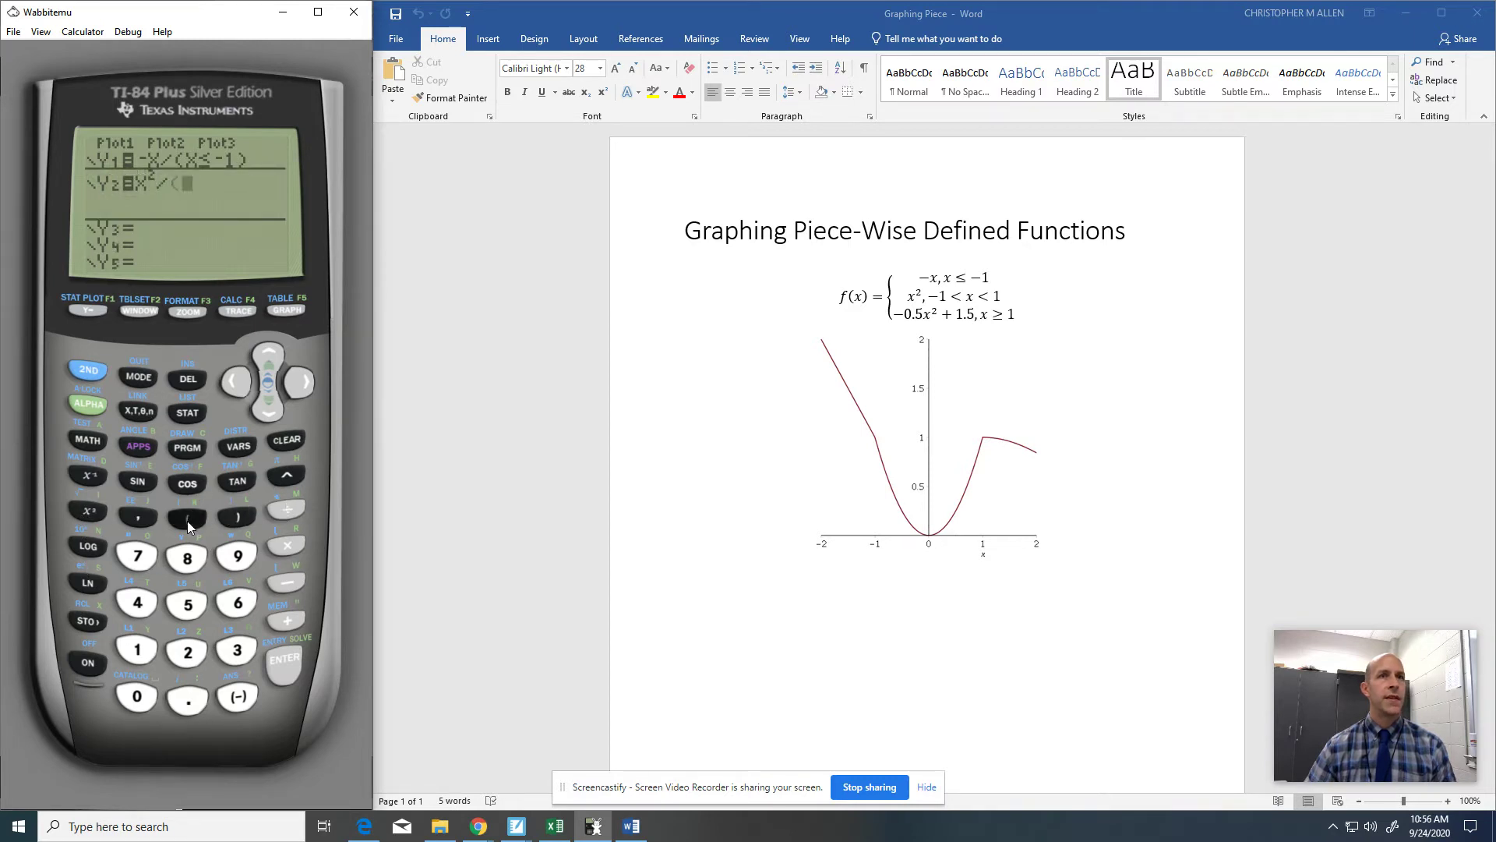
{"action": "left_click", "coordinate": [142, 410]}
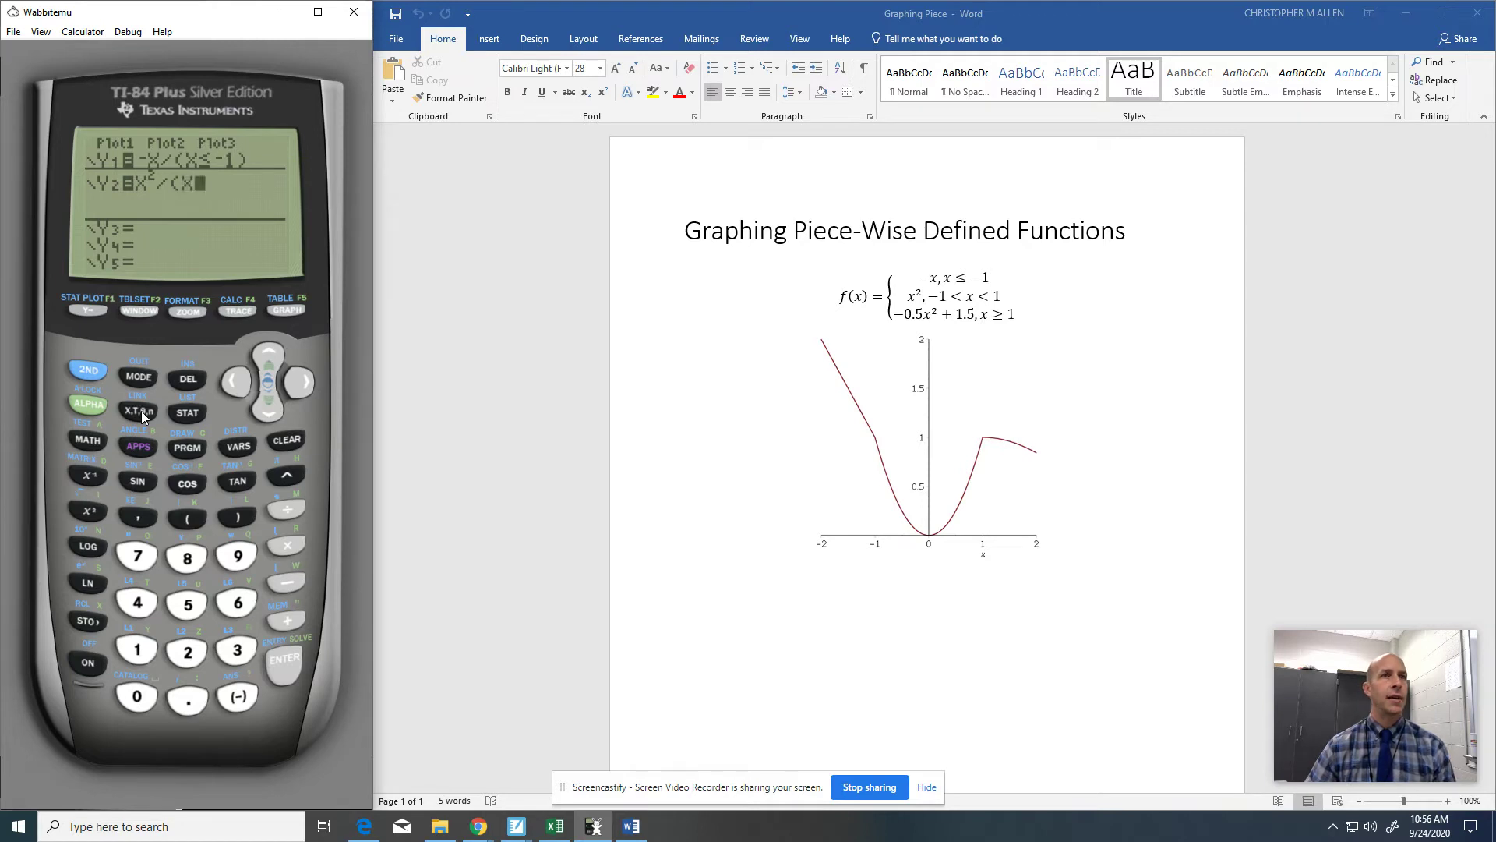
{"action": "left_click", "coordinate": [85, 440]}
{"action": "left_click", "coordinate": [271, 404]}
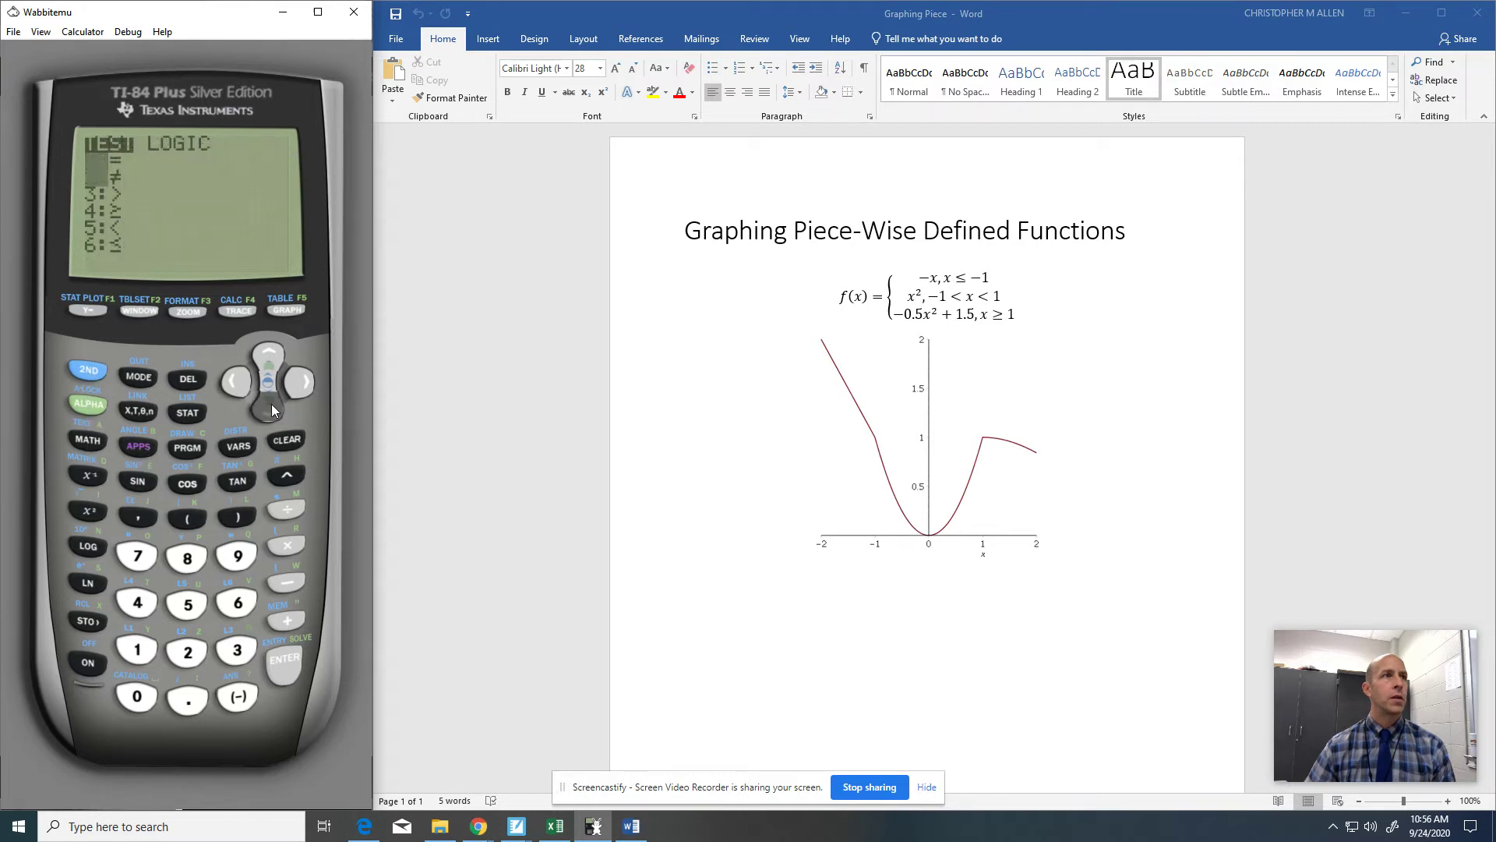
{"action": "left_click", "coordinate": [272, 404]}
{"action": "left_click", "coordinate": [283, 663]}
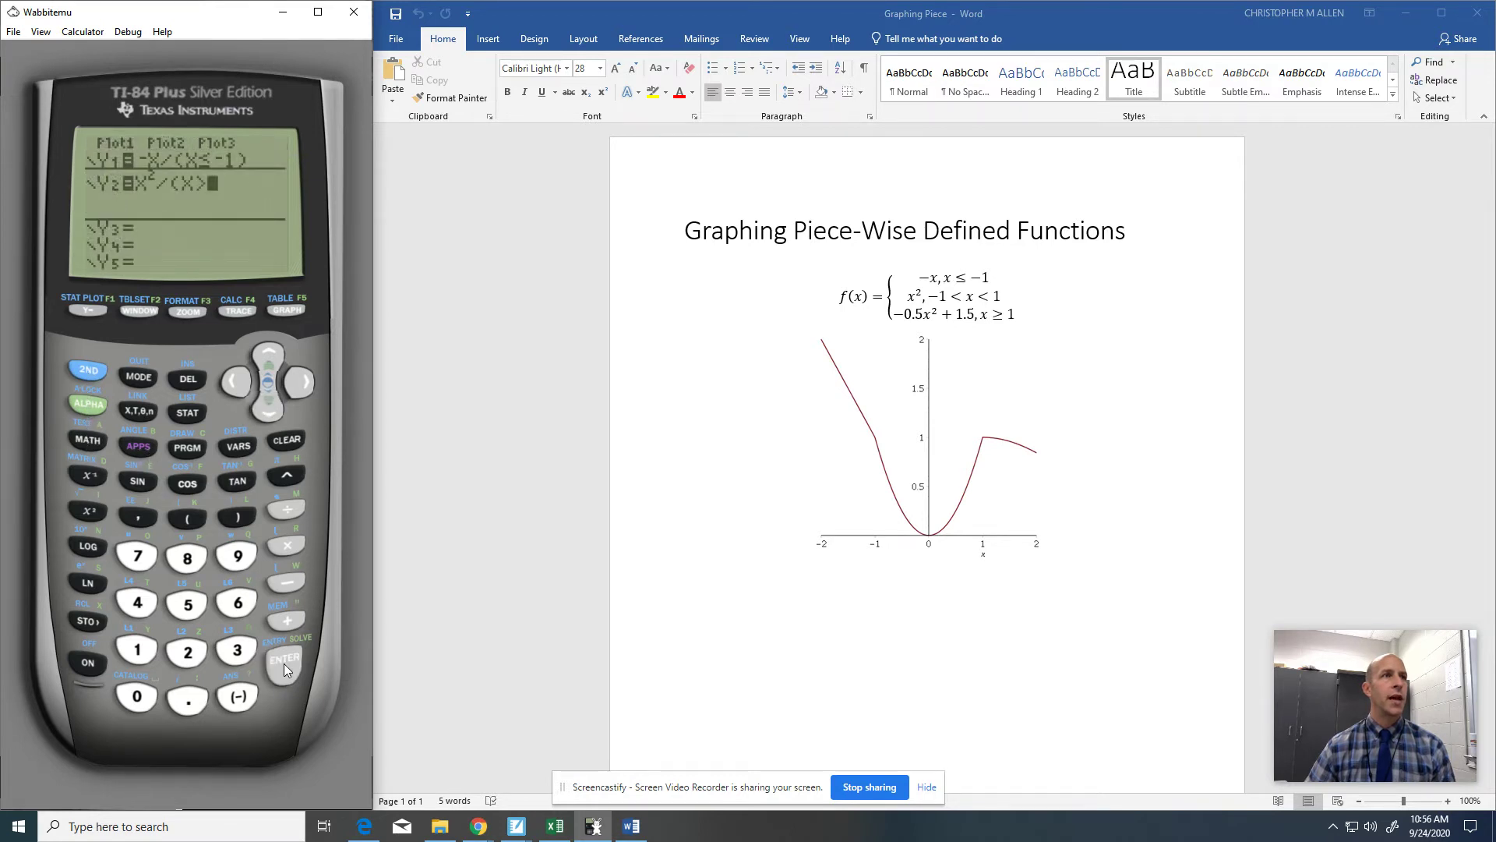
{"action": "left_click", "coordinate": [136, 652]}
- Append the logic 'and' and correct the bound to X>-1
{"action": "left_click", "coordinate": [87, 374]}
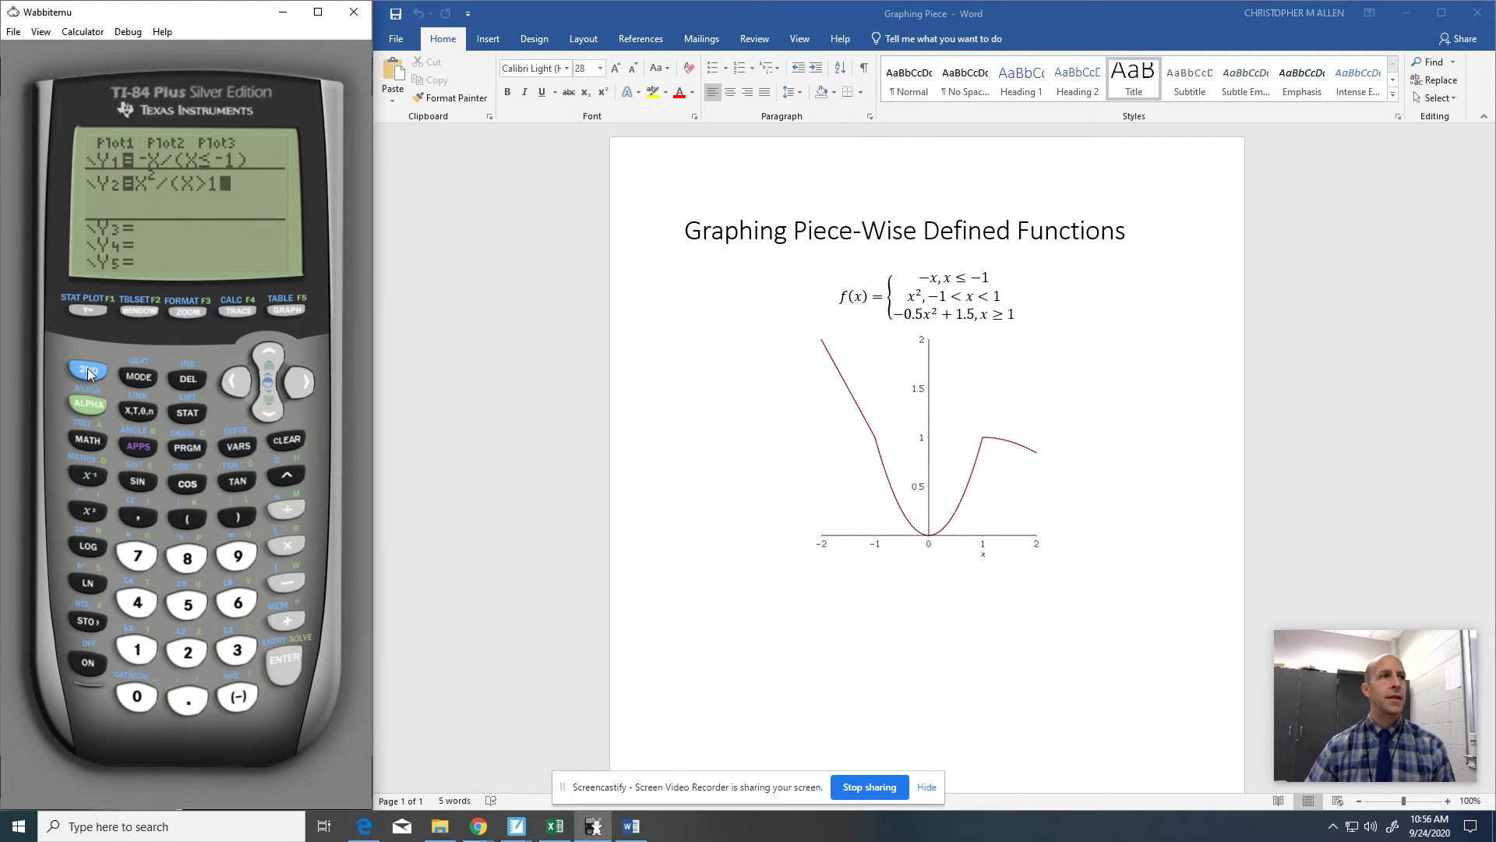
{"action": "left_click", "coordinate": [86, 447]}
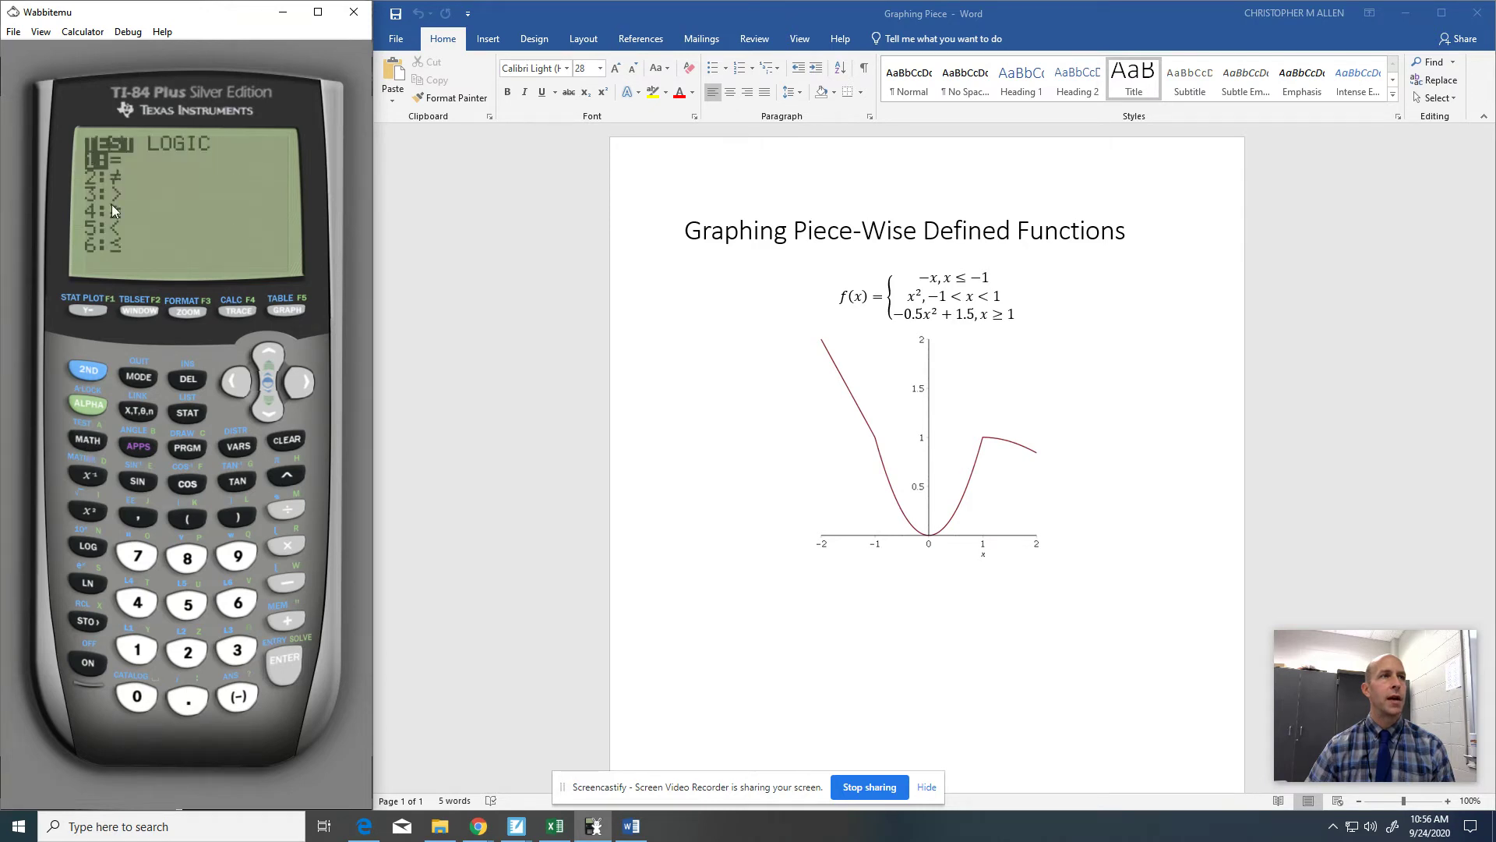
{"action": "left_click", "coordinate": [293, 384]}
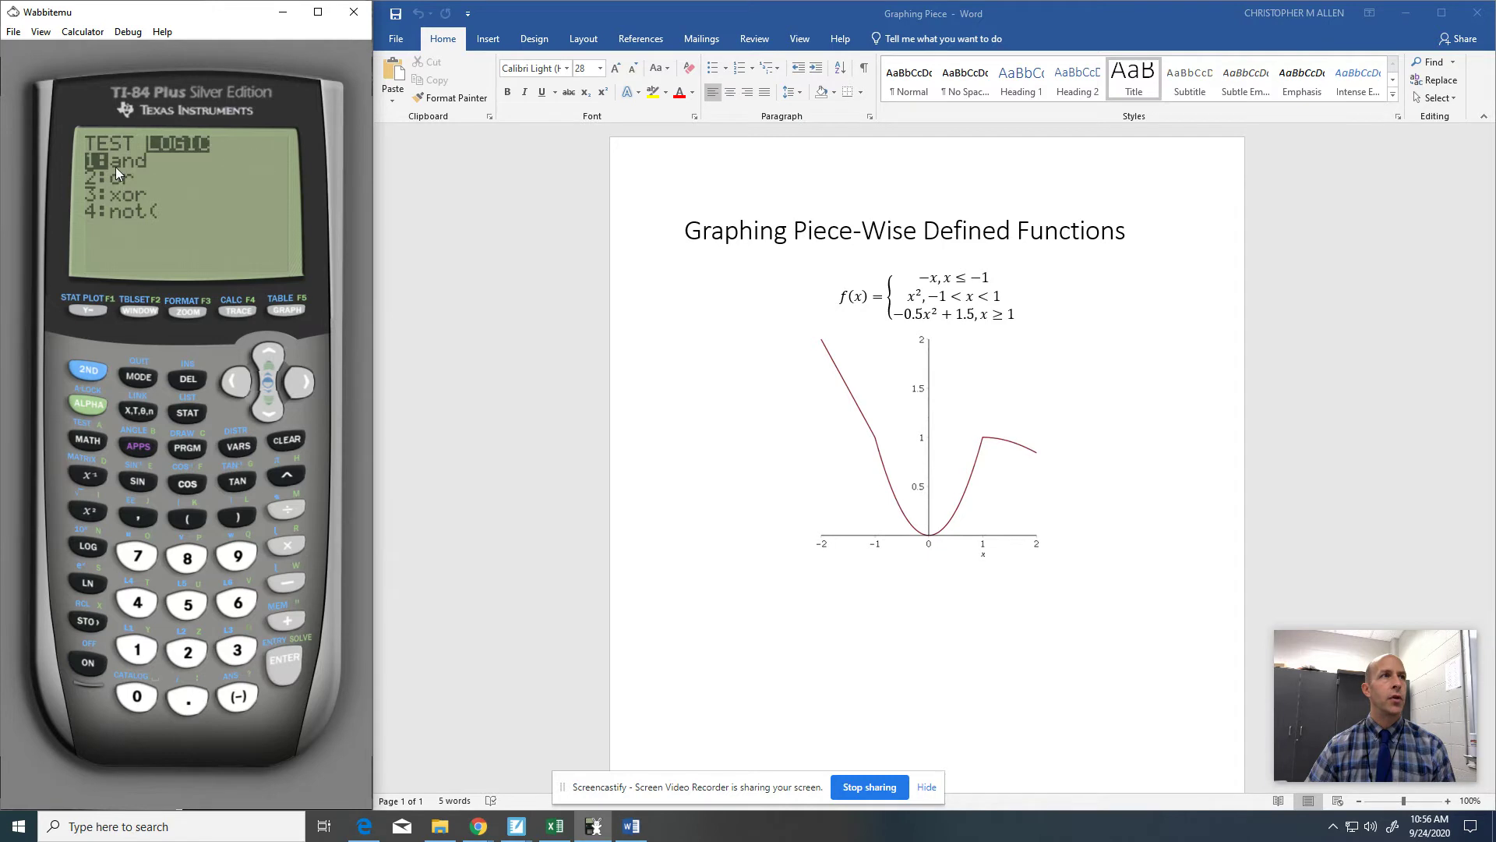
{"action": "left_click", "coordinate": [279, 663]}
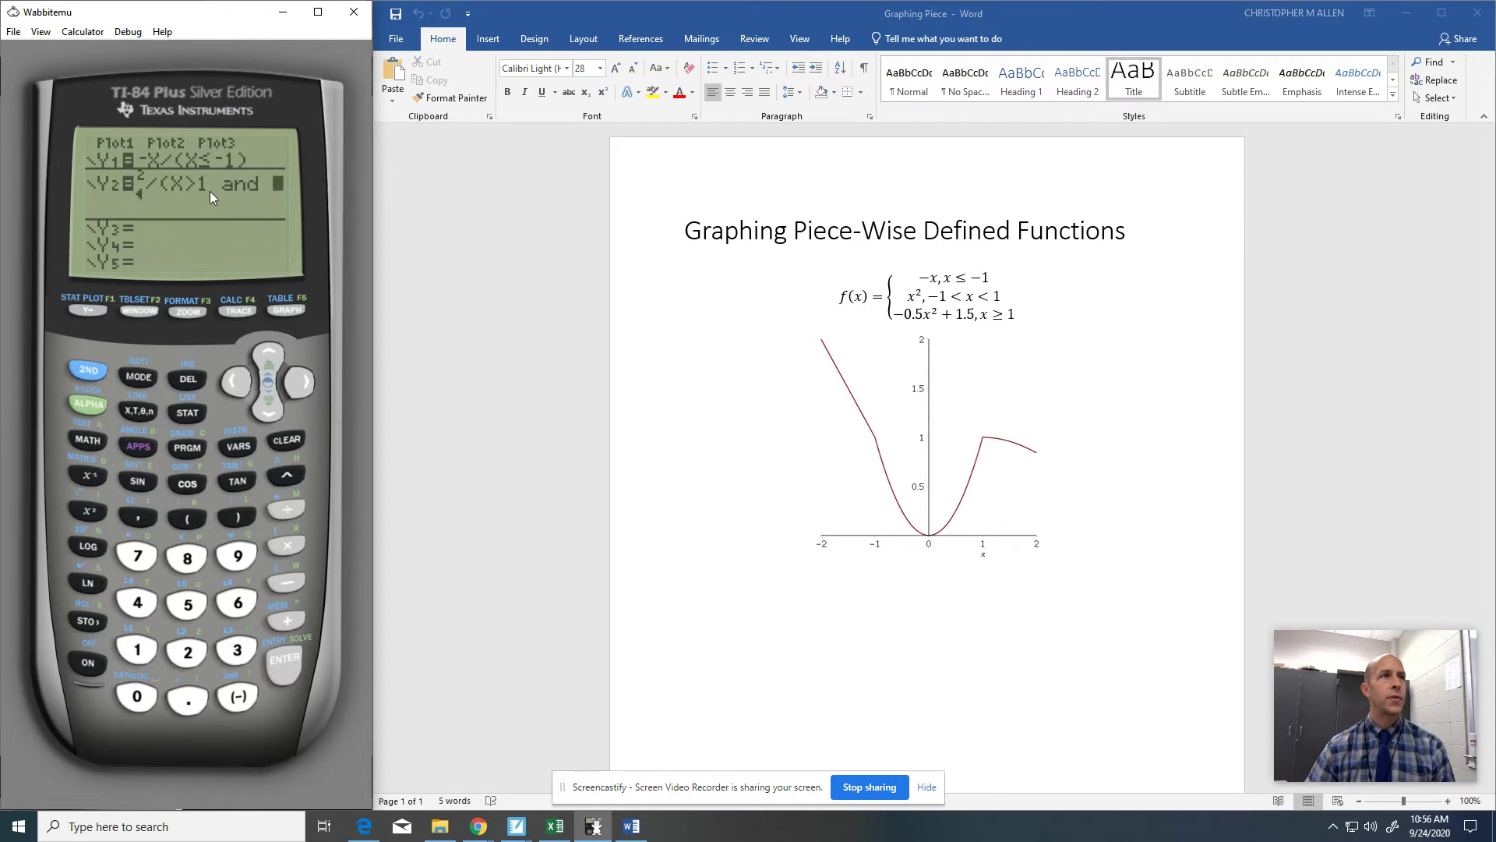
{"action": "left_click", "coordinate": [235, 383]}
{"action": "left_click", "coordinate": [236, 383]}
{"action": "left_click", "coordinate": [237, 701]}
{"action": "left_click", "coordinate": [295, 384]}
- Finish Y2 with X<1) and graph both pieces together
{"action": "left_click", "coordinate": [138, 409]}
{"action": "left_click", "coordinate": [90, 441]}
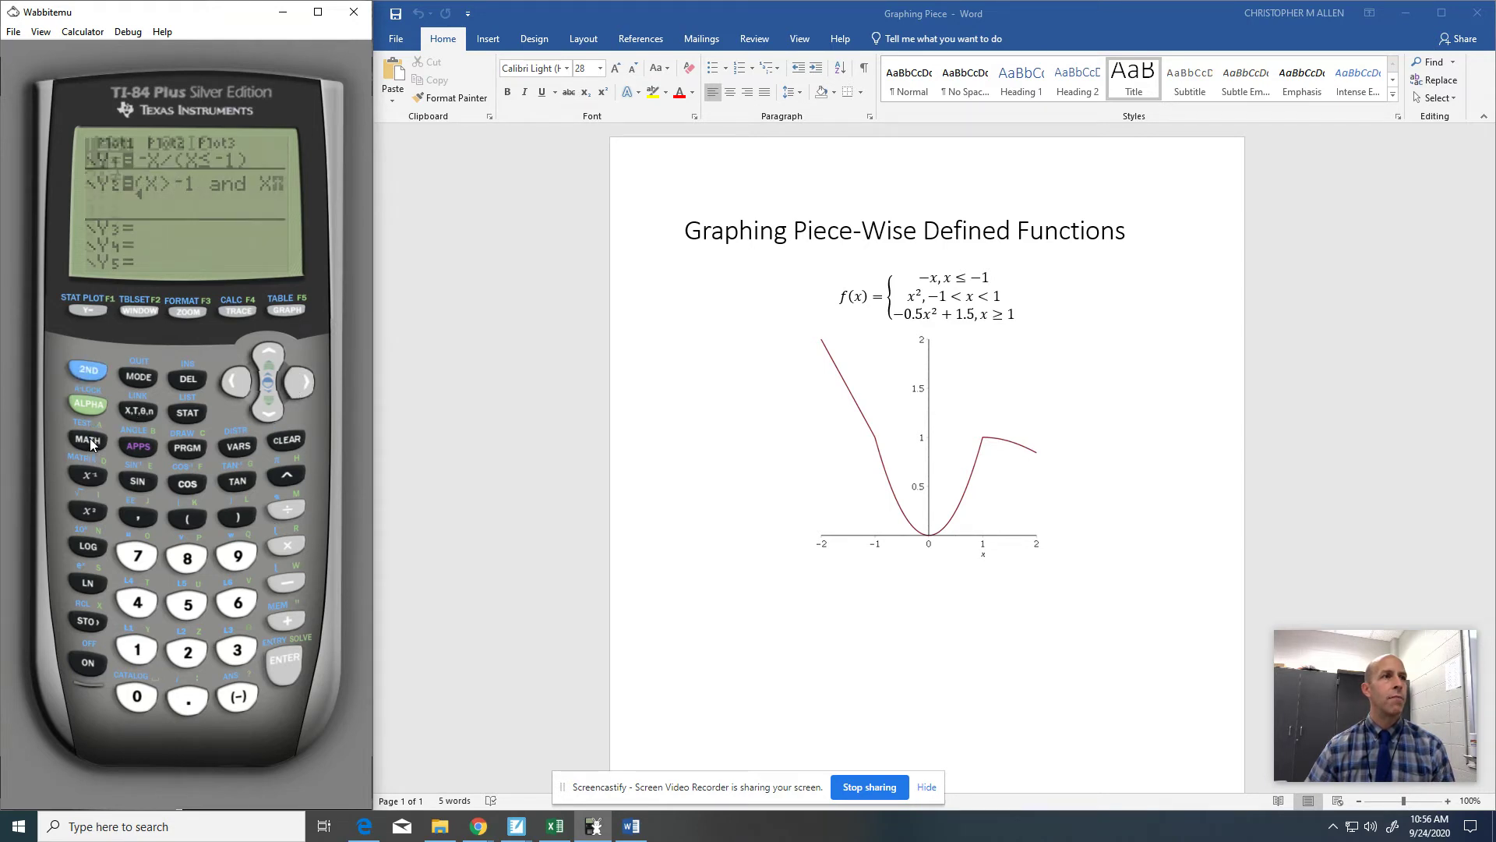
{"action": "left_click", "coordinate": [262, 408]}
{"action": "left_click", "coordinate": [262, 409]}
{"action": "left_click", "coordinate": [261, 408]}
{"action": "left_click", "coordinate": [262, 408]}
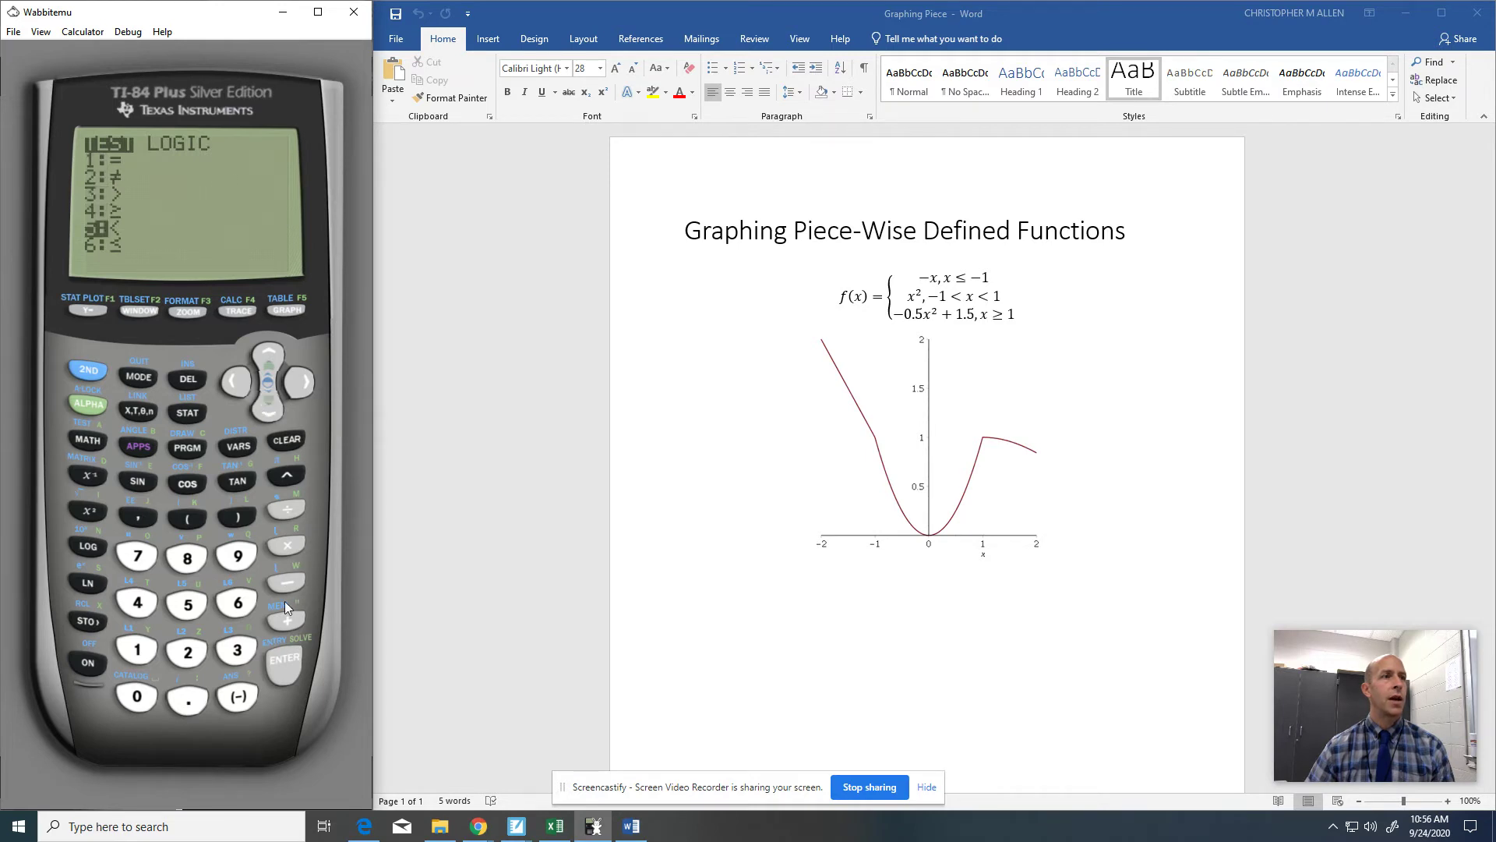
{"action": "left_click", "coordinate": [285, 664]}
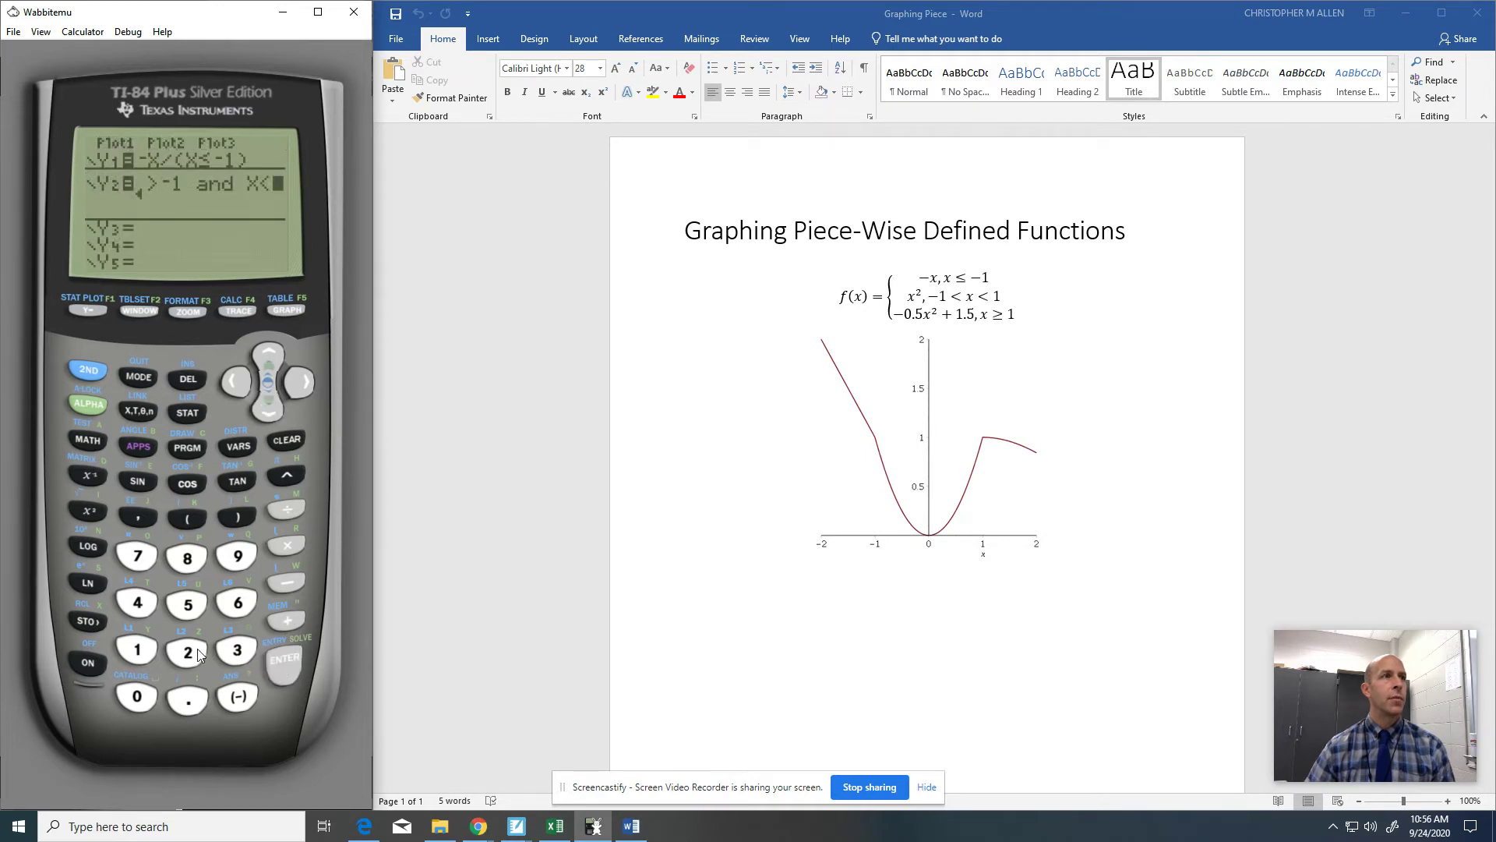
{"action": "left_click", "coordinate": [133, 652]}
{"action": "left_click", "coordinate": [238, 518]}
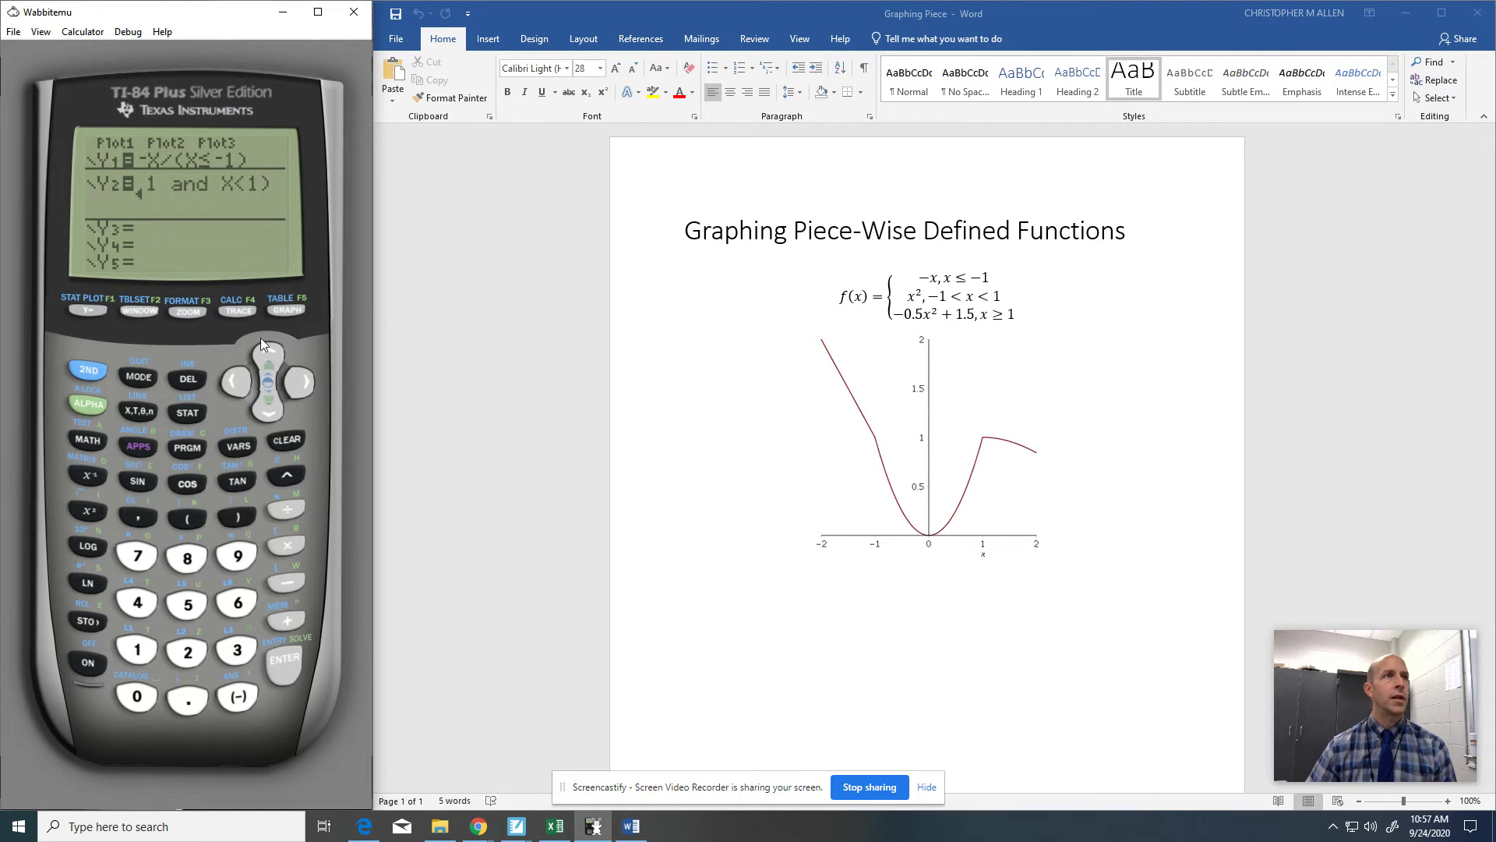
{"action": "left_click", "coordinate": [280, 311]}
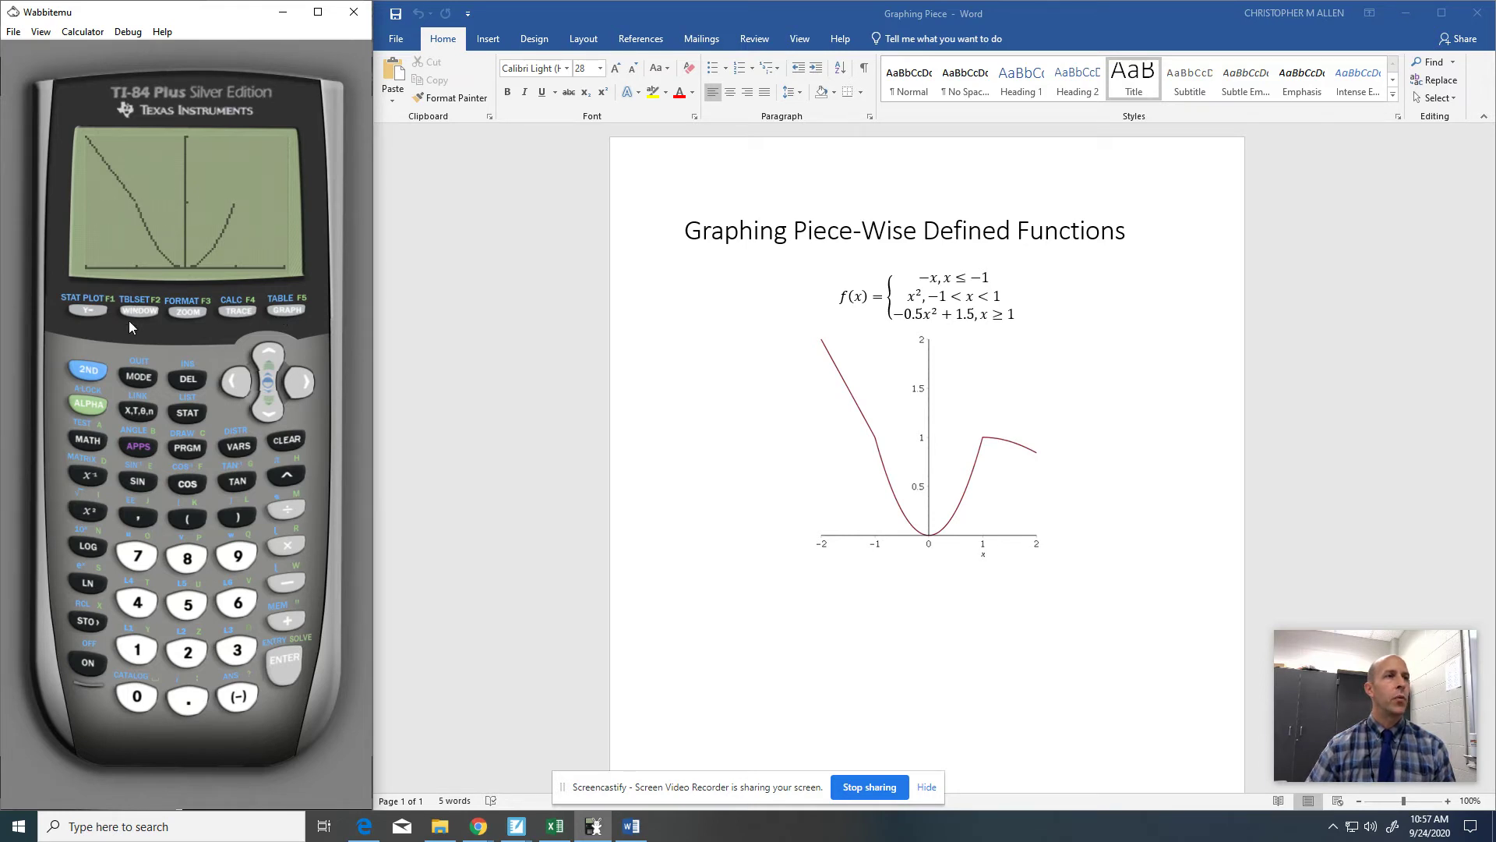
- Show the table of Y1 and Y2 values and scroll back to X = -4
{"action": "left_click", "coordinate": [89, 372]}
{"action": "left_click", "coordinate": [278, 305]}
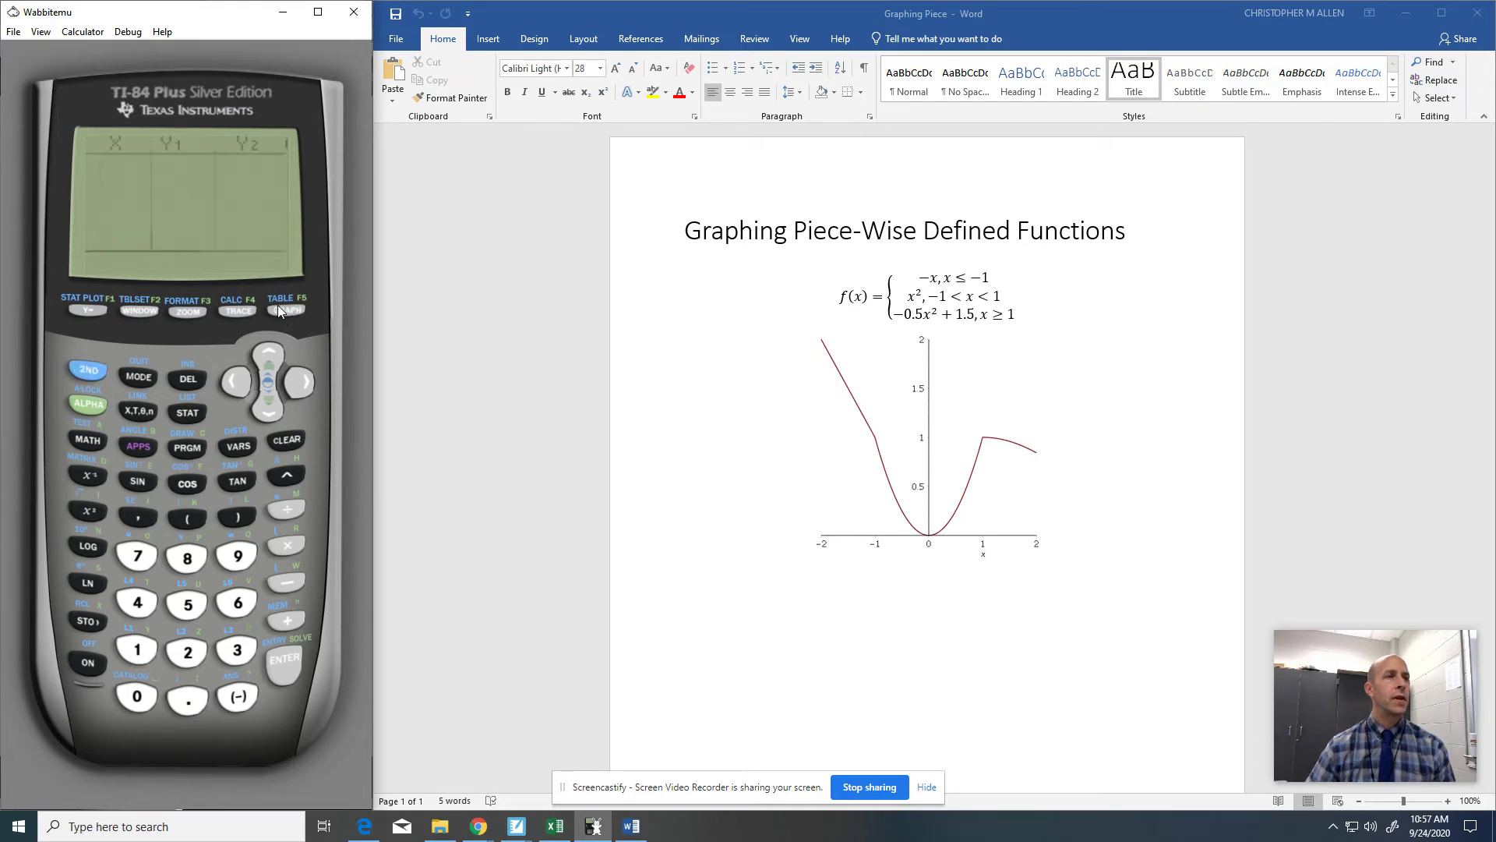
{"action": "left_click", "coordinate": [271, 349]}
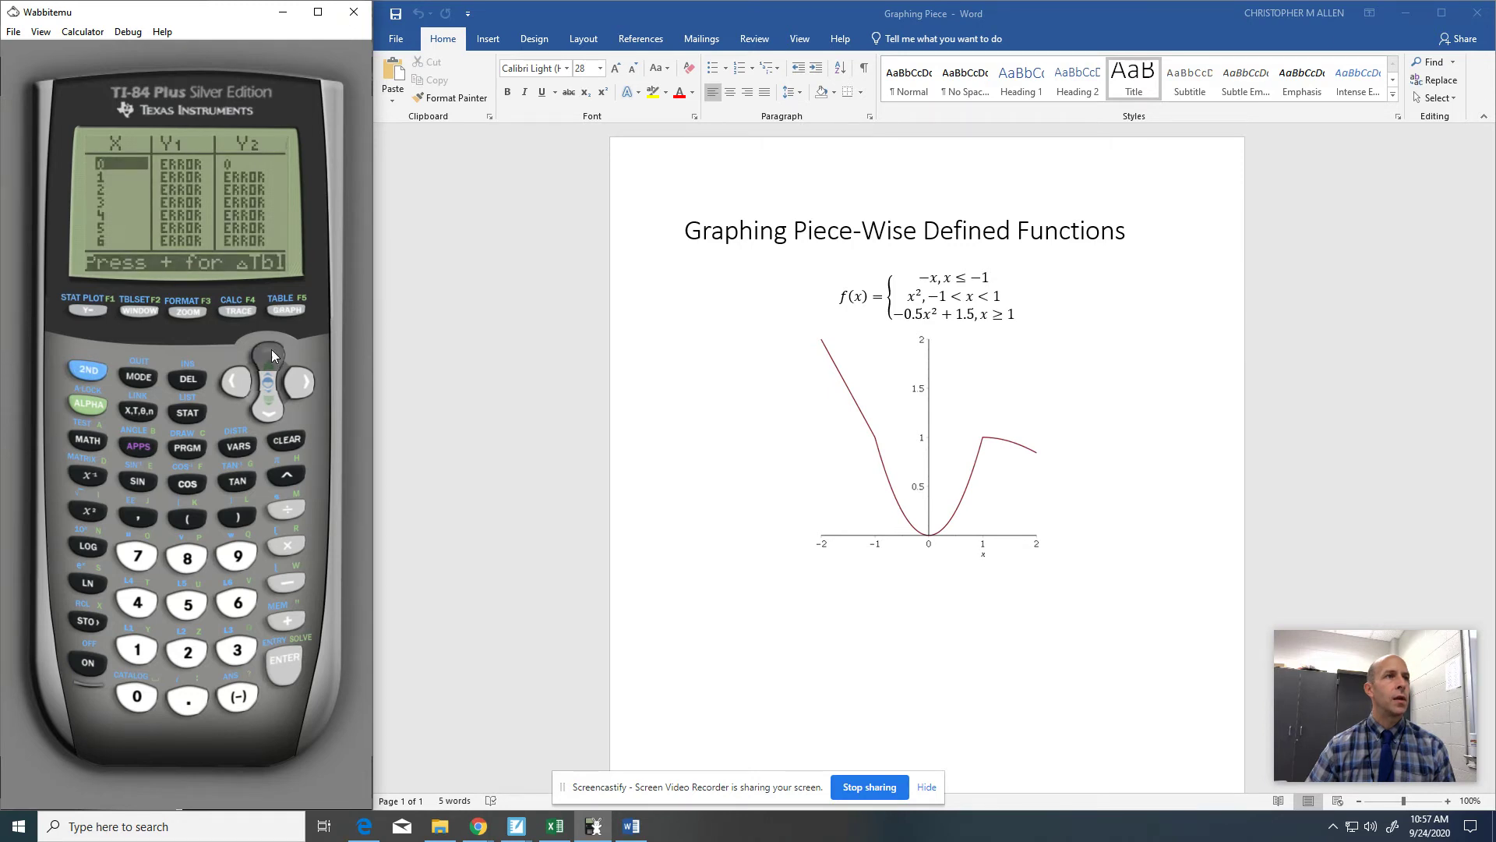
{"action": "left_click", "coordinate": [272, 350]}
{"action": "left_click", "coordinate": [272, 349]}
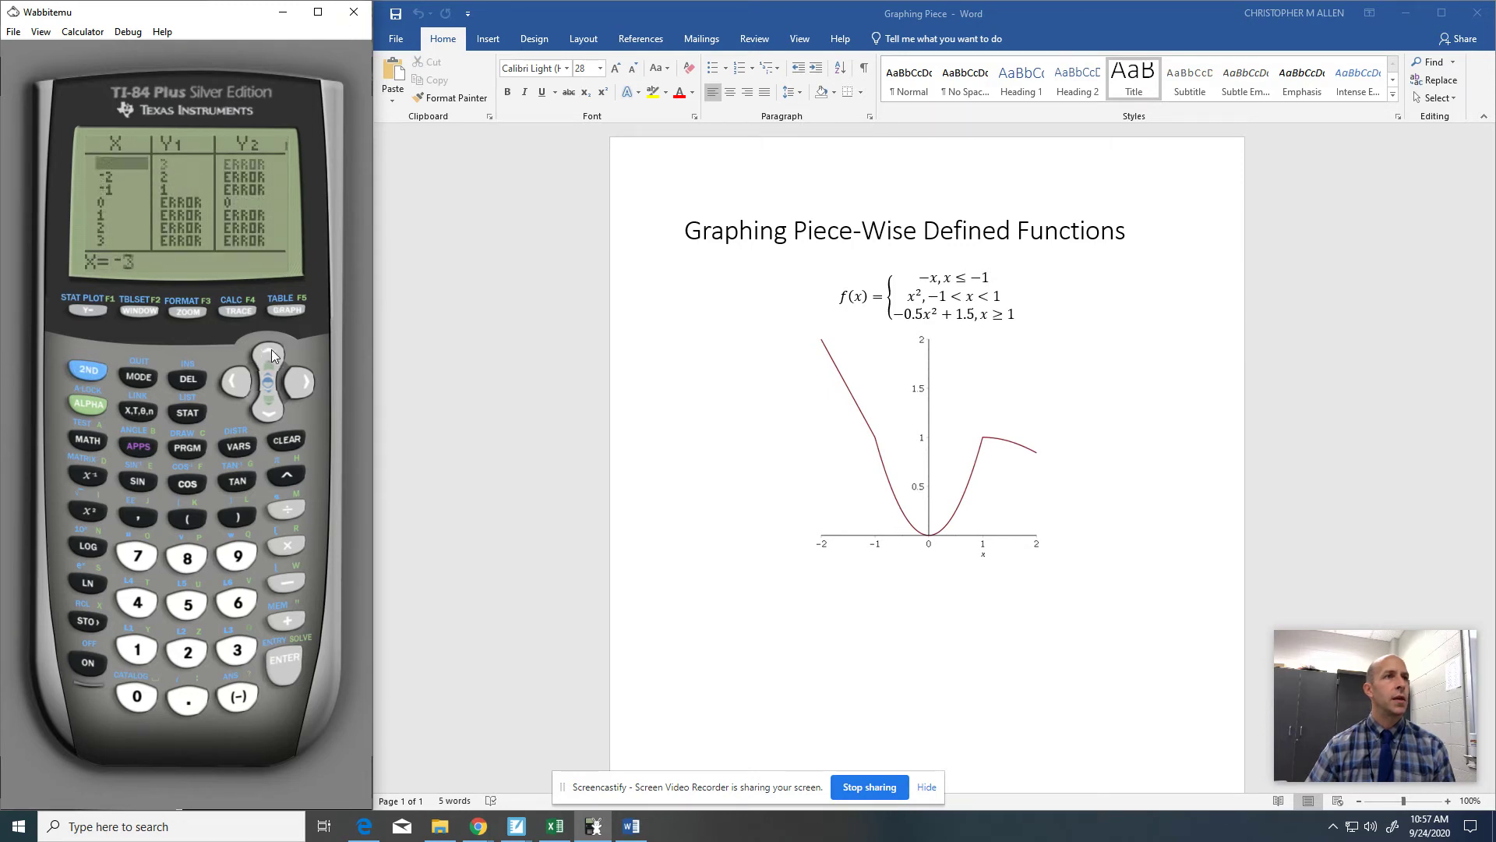
{"action": "left_click", "coordinate": [271, 349]}
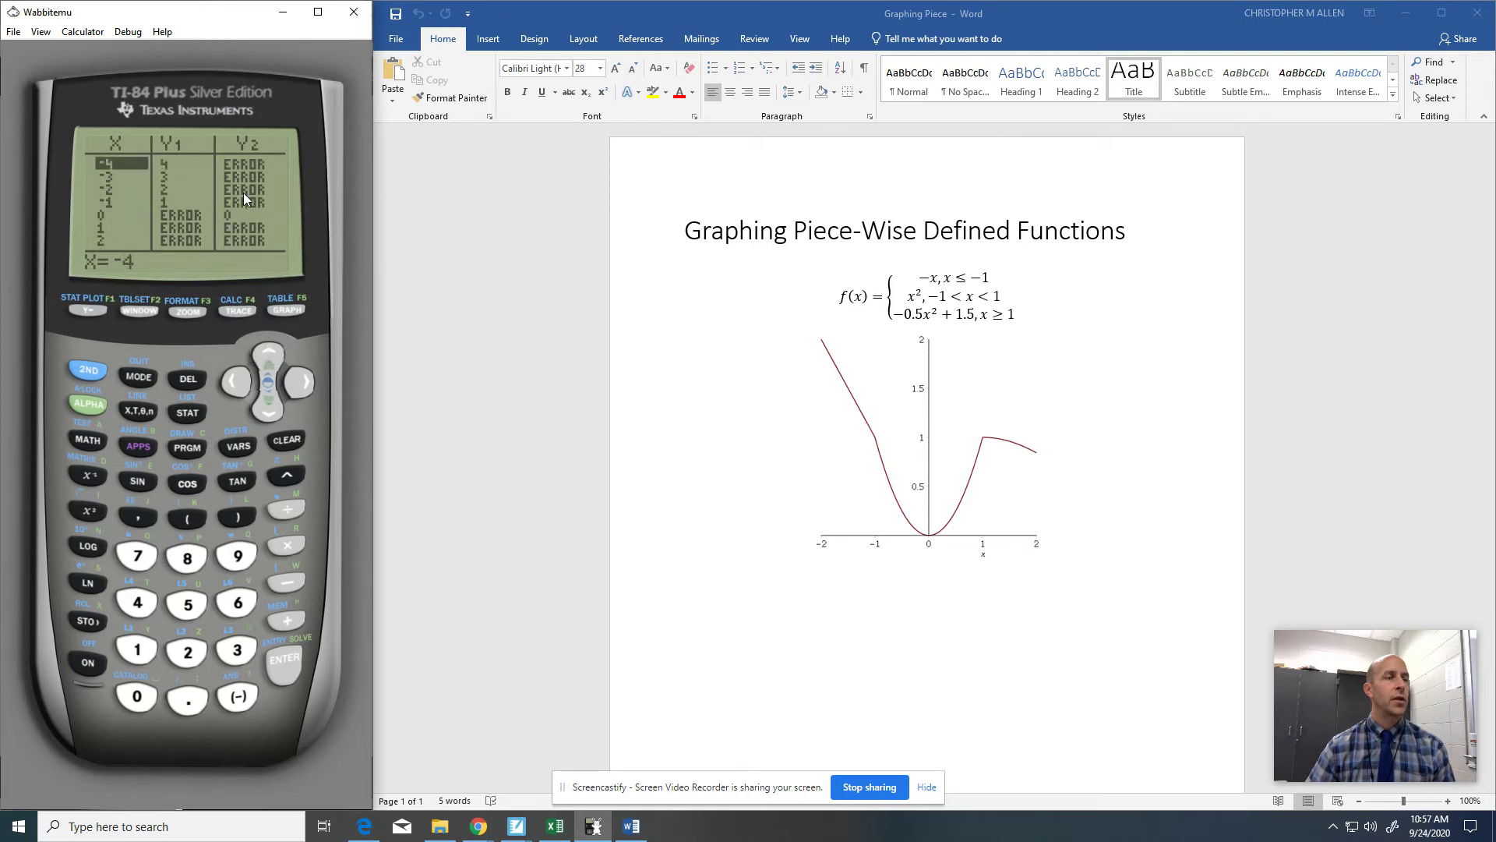
{"action": "left_click", "coordinate": [85, 369]}
- Set the table start to -2 and the table step ΔTbl to 0.1
{"action": "left_click", "coordinate": [141, 308]}
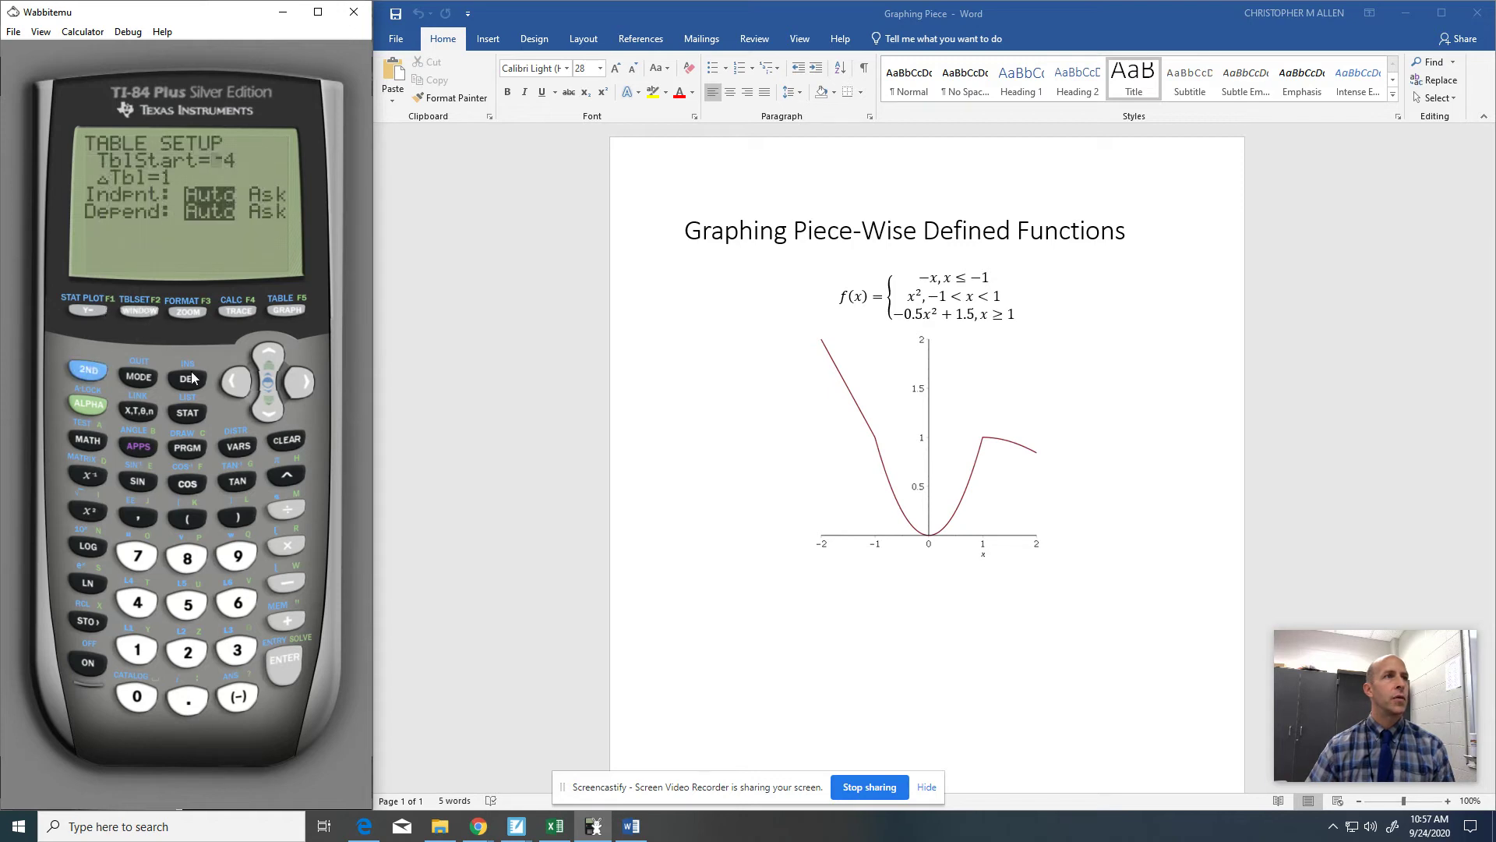
{"action": "left_click", "coordinate": [240, 696]}
{"action": "left_click", "coordinate": [187, 652]}
{"action": "left_click", "coordinate": [275, 667]}
{"action": "left_click", "coordinate": [173, 700]}
{"action": "left_click", "coordinate": [136, 653]}
- Check the table at X = -1 and -.9, then view the graph and return to the equations
{"action": "left_click", "coordinate": [84, 369]}
{"action": "left_click", "coordinate": [287, 310]}
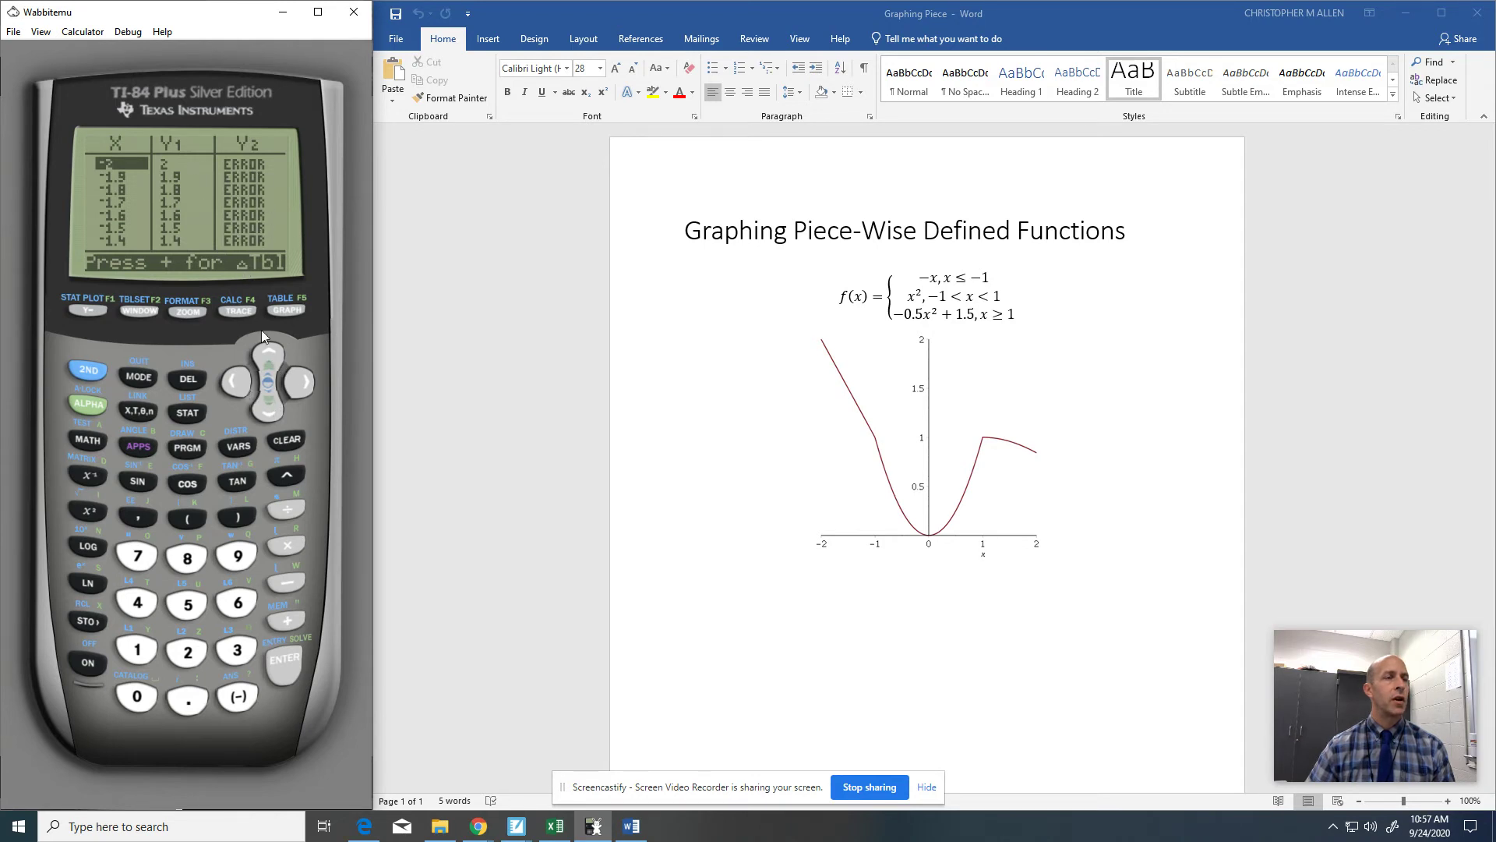
{"action": "left_click", "coordinate": [274, 409]}
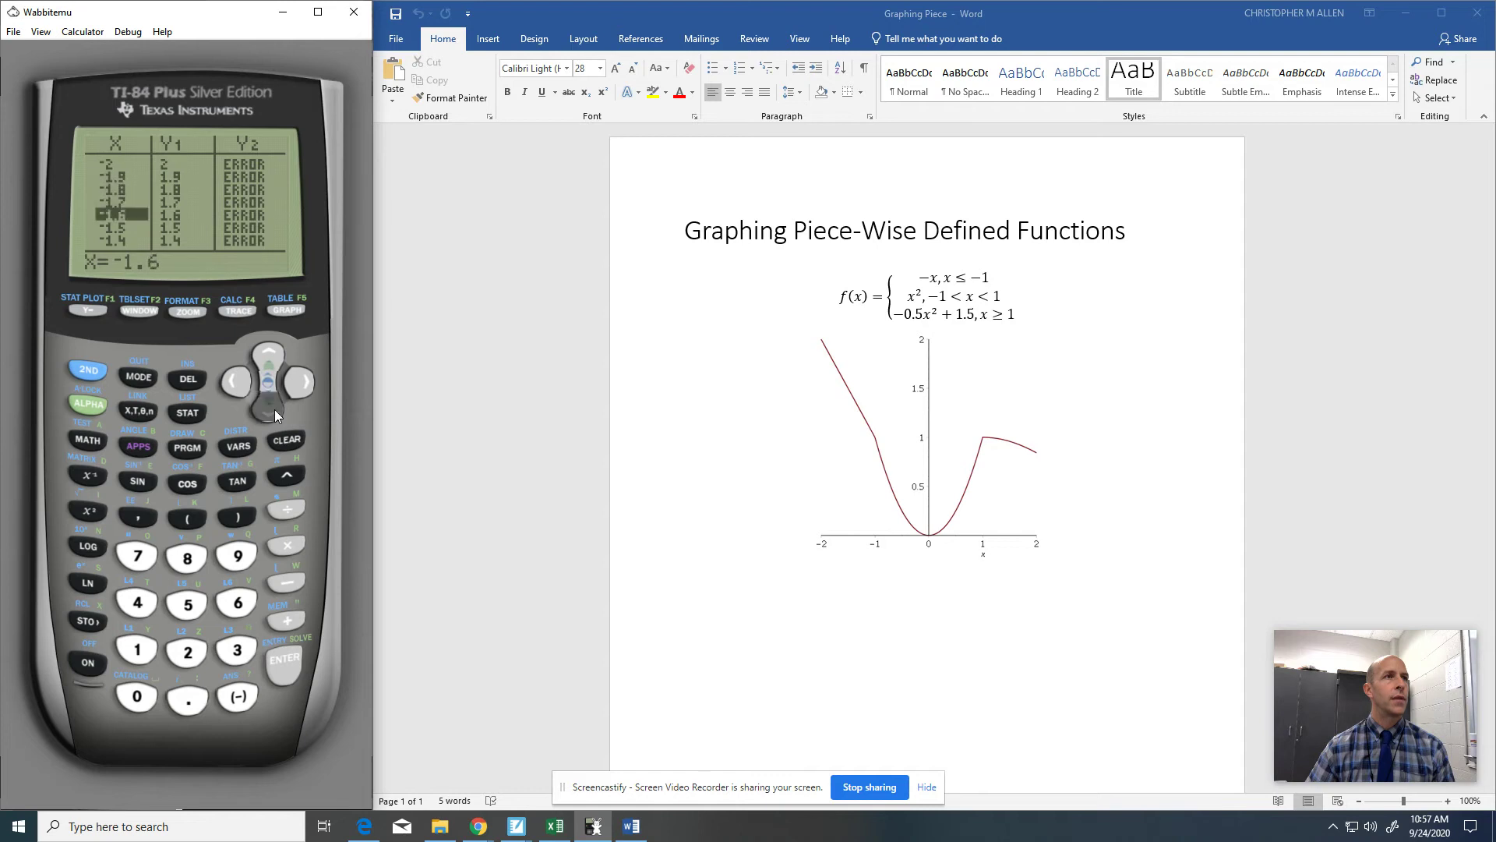
{"action": "left_click", "coordinate": [275, 409]}
{"action": "left_click", "coordinate": [274, 409]}
{"action": "left_click", "coordinate": [274, 410]}
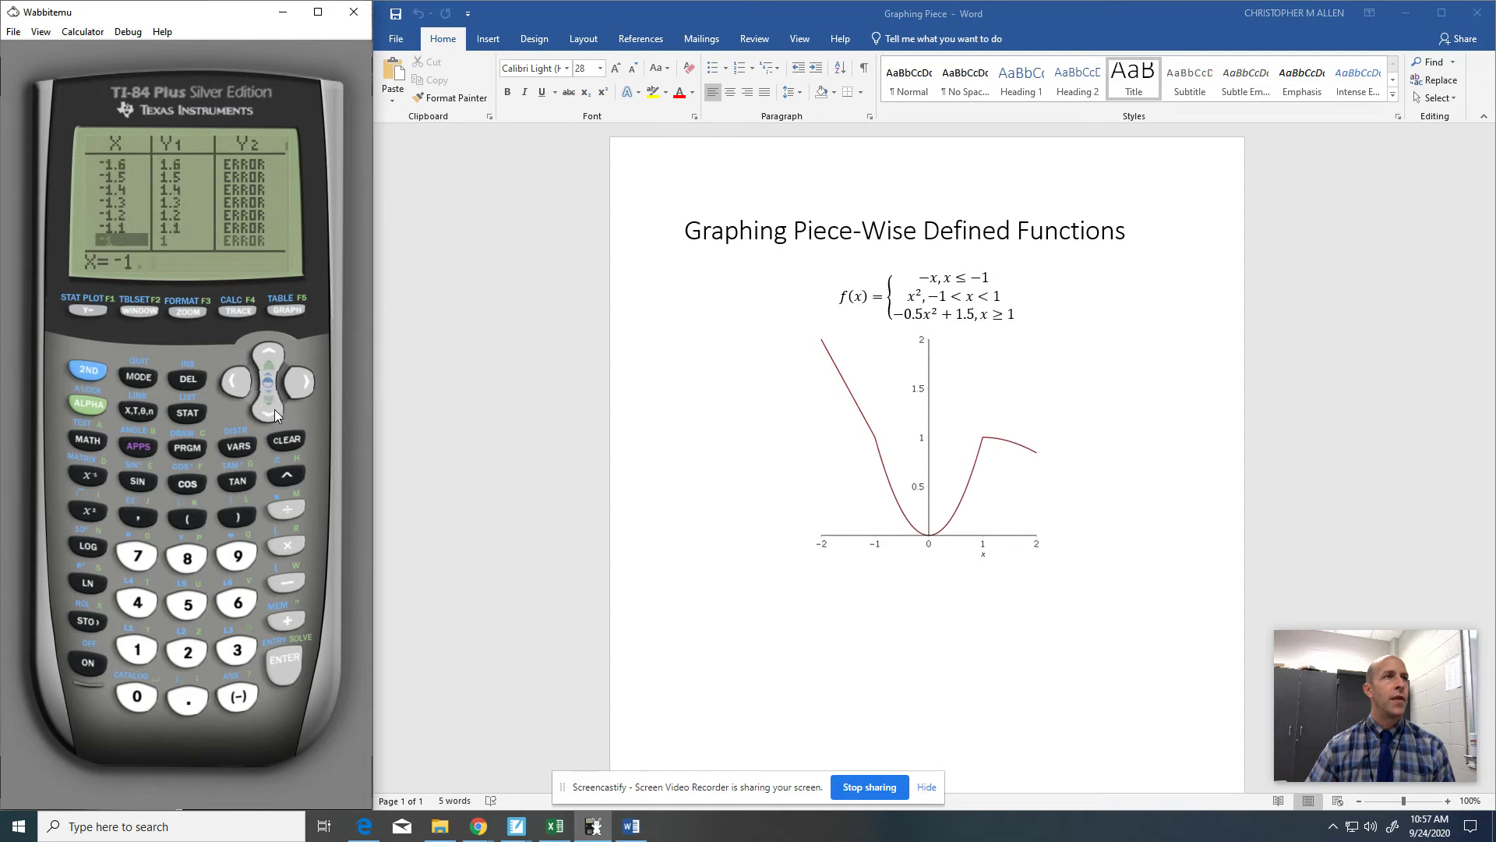
{"action": "left_click", "coordinate": [275, 410]}
{"action": "left_click", "coordinate": [270, 404]}
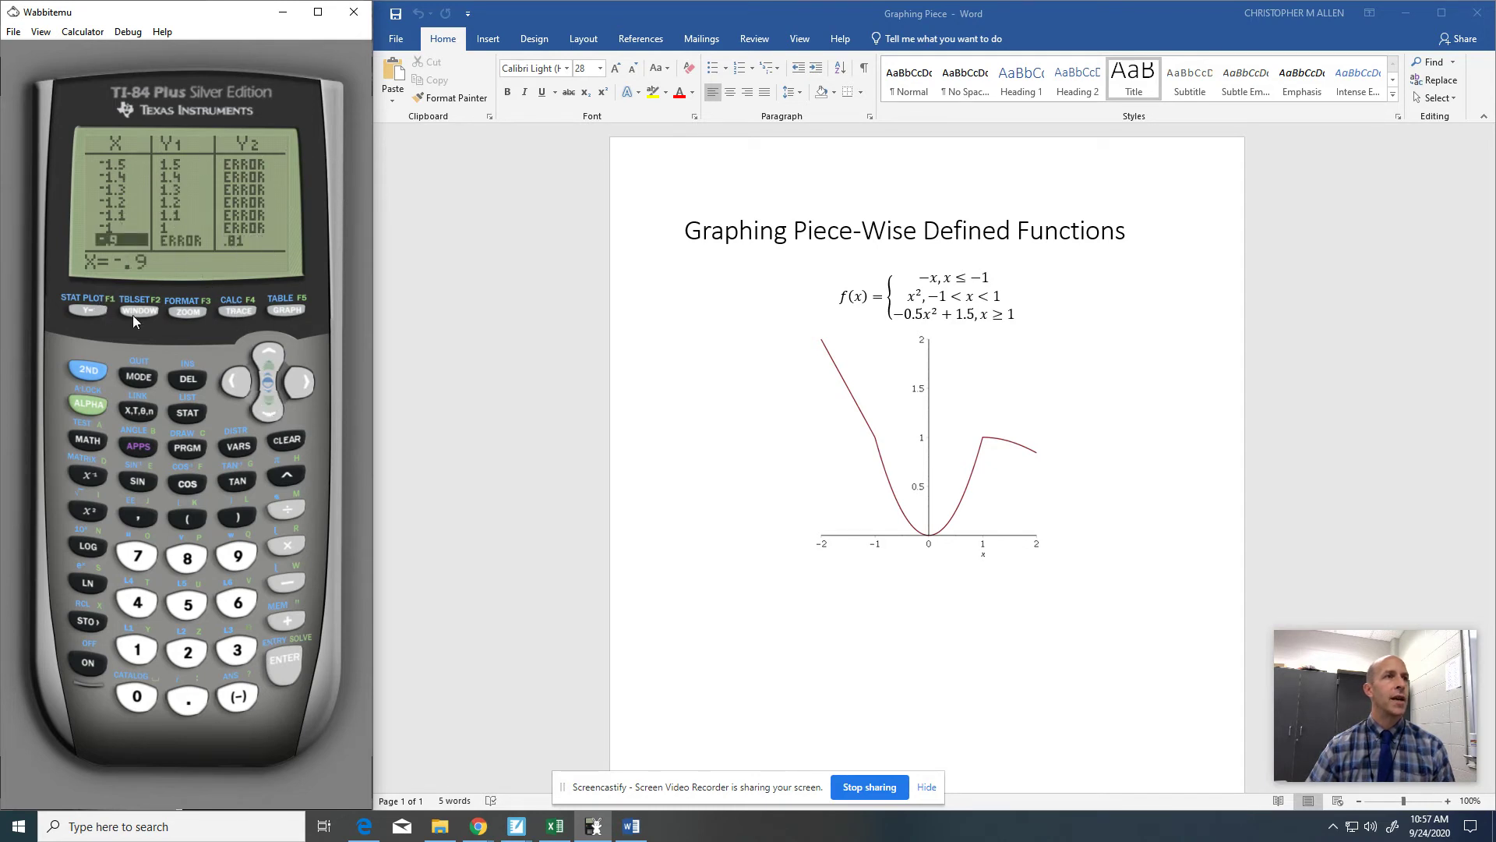
{"action": "left_click", "coordinate": [288, 310]}
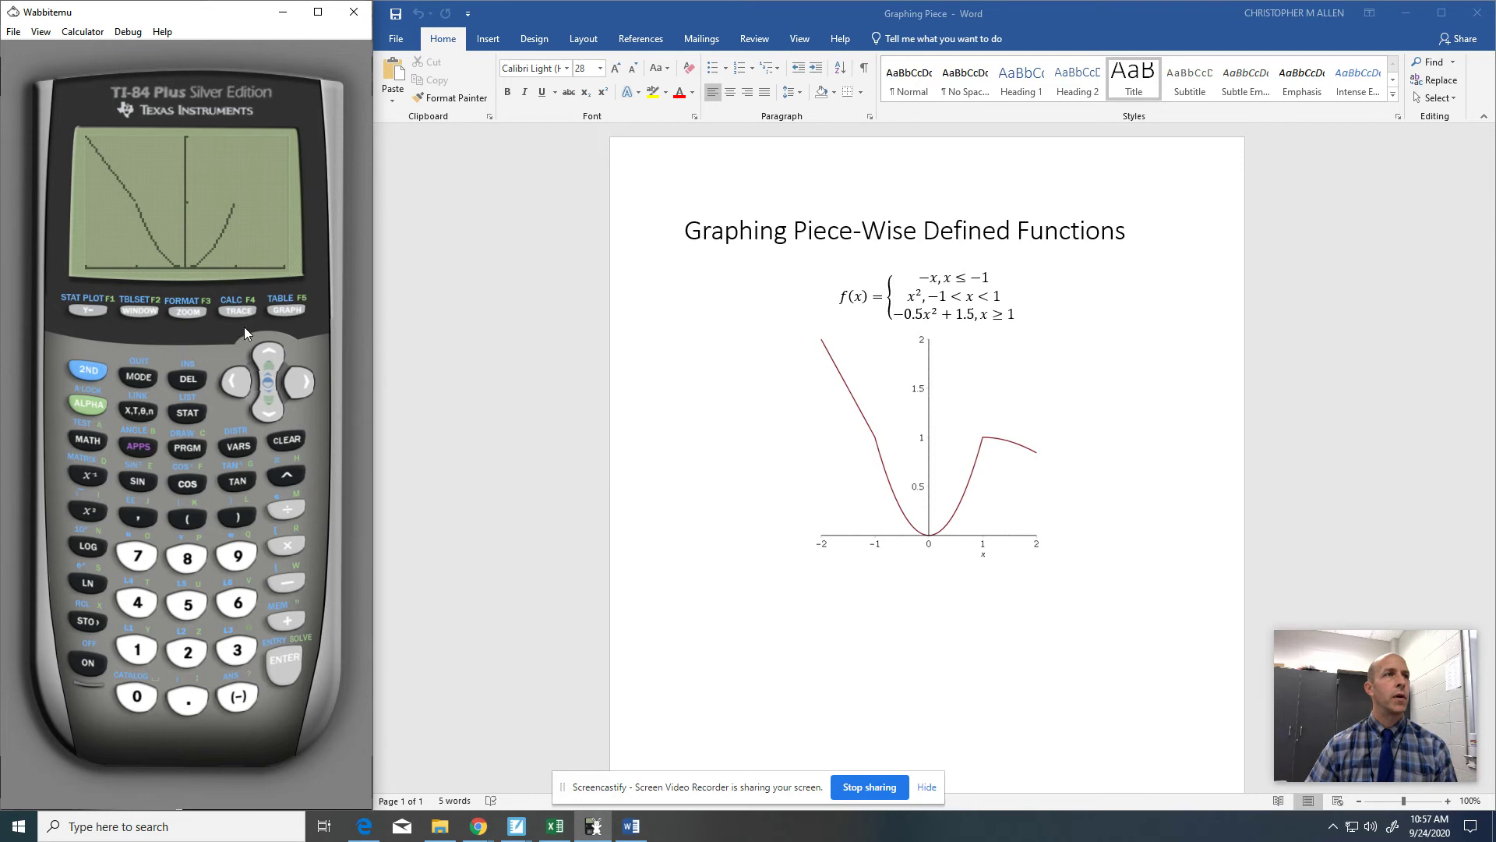
{"action": "left_click", "coordinate": [74, 312]}
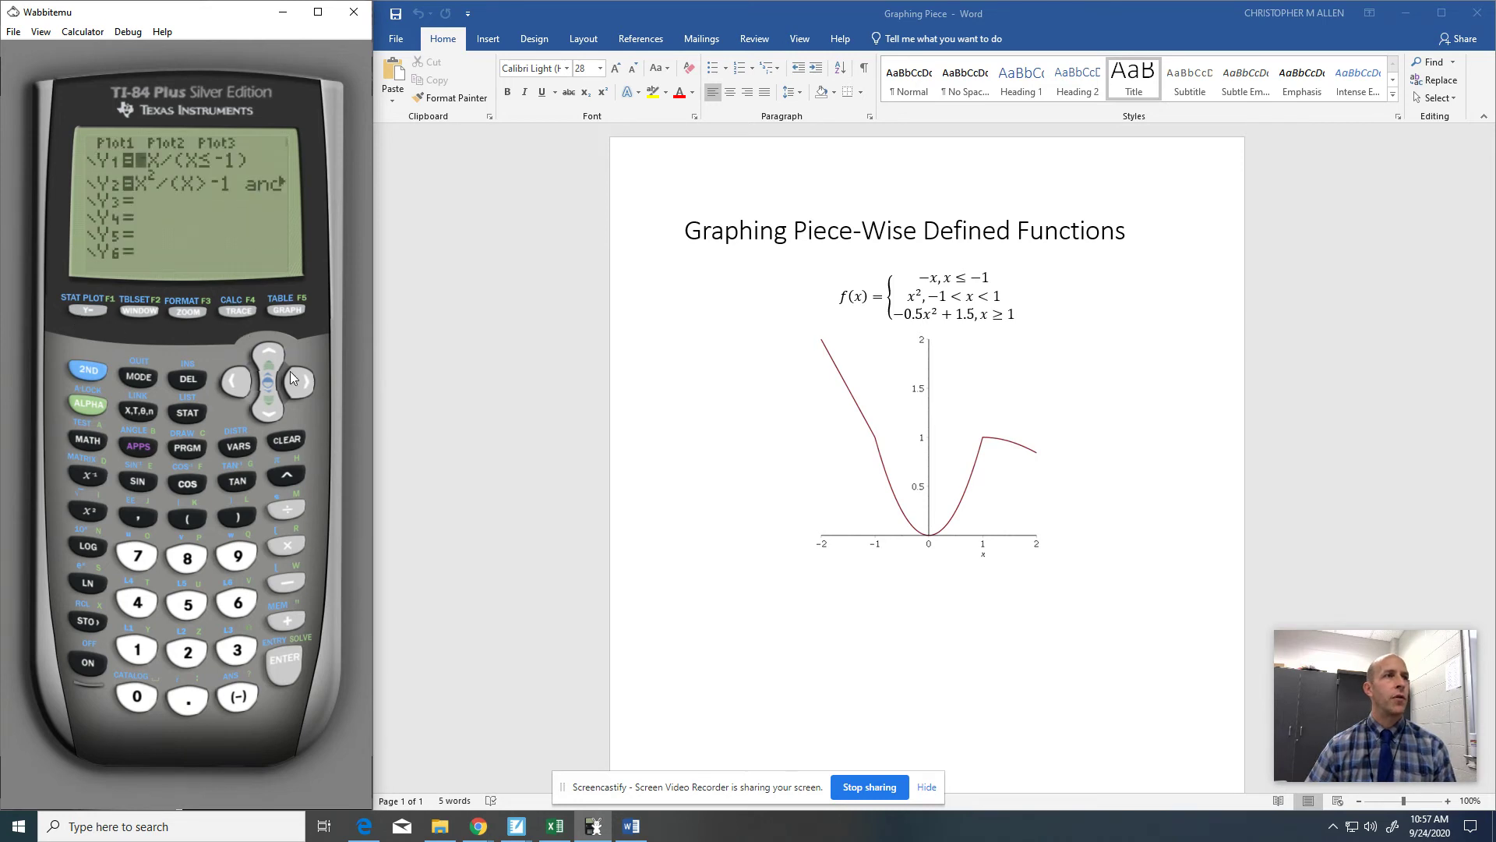
- Enter -.5X²+1.5 on the Y3 line
{"action": "left_click", "coordinate": [265, 409]}
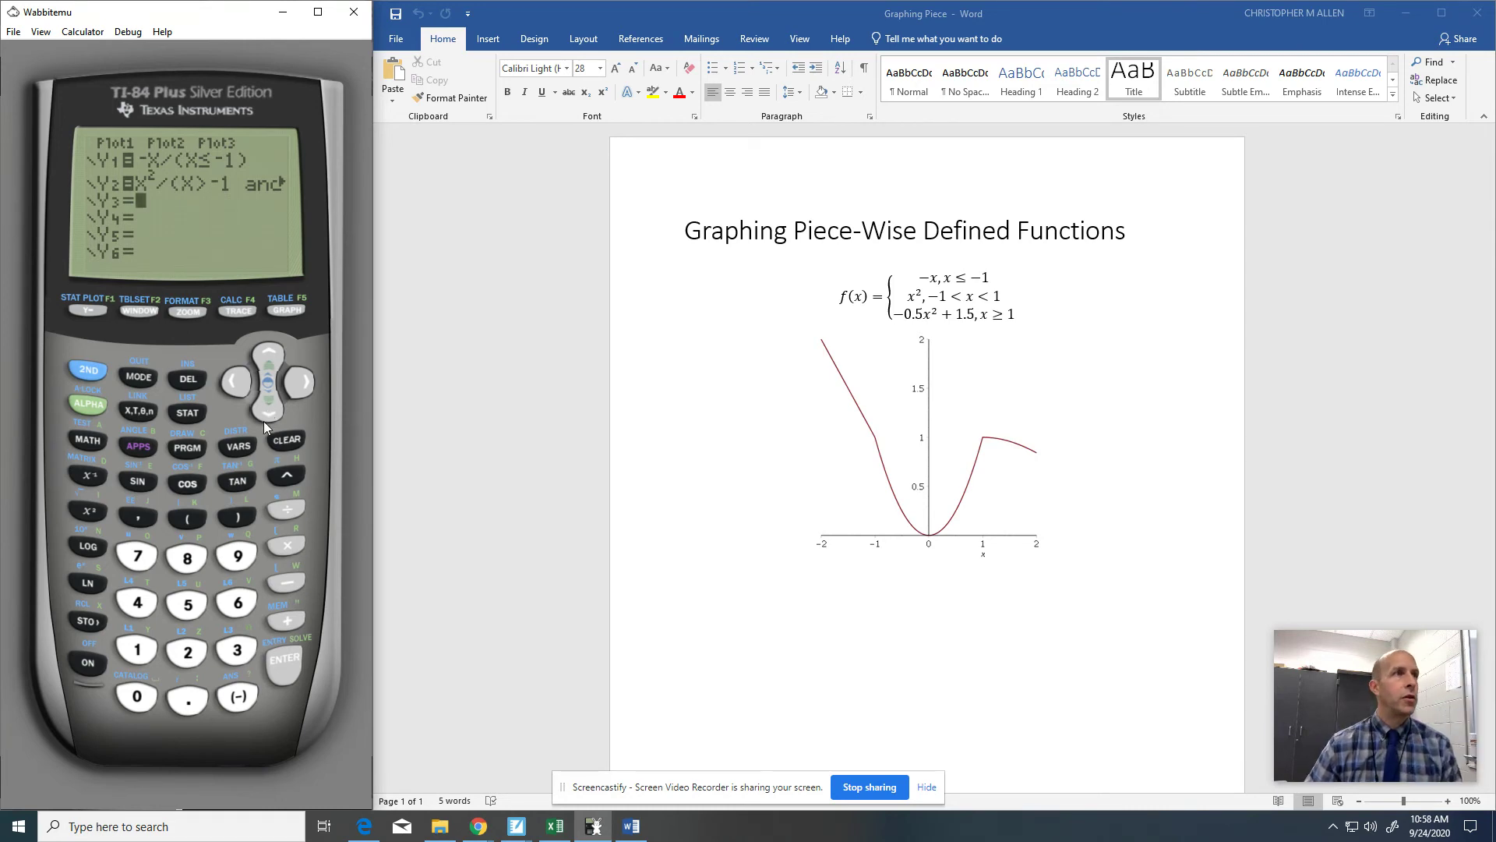
{"action": "left_click", "coordinate": [239, 698]}
{"action": "left_click", "coordinate": [190, 700]}
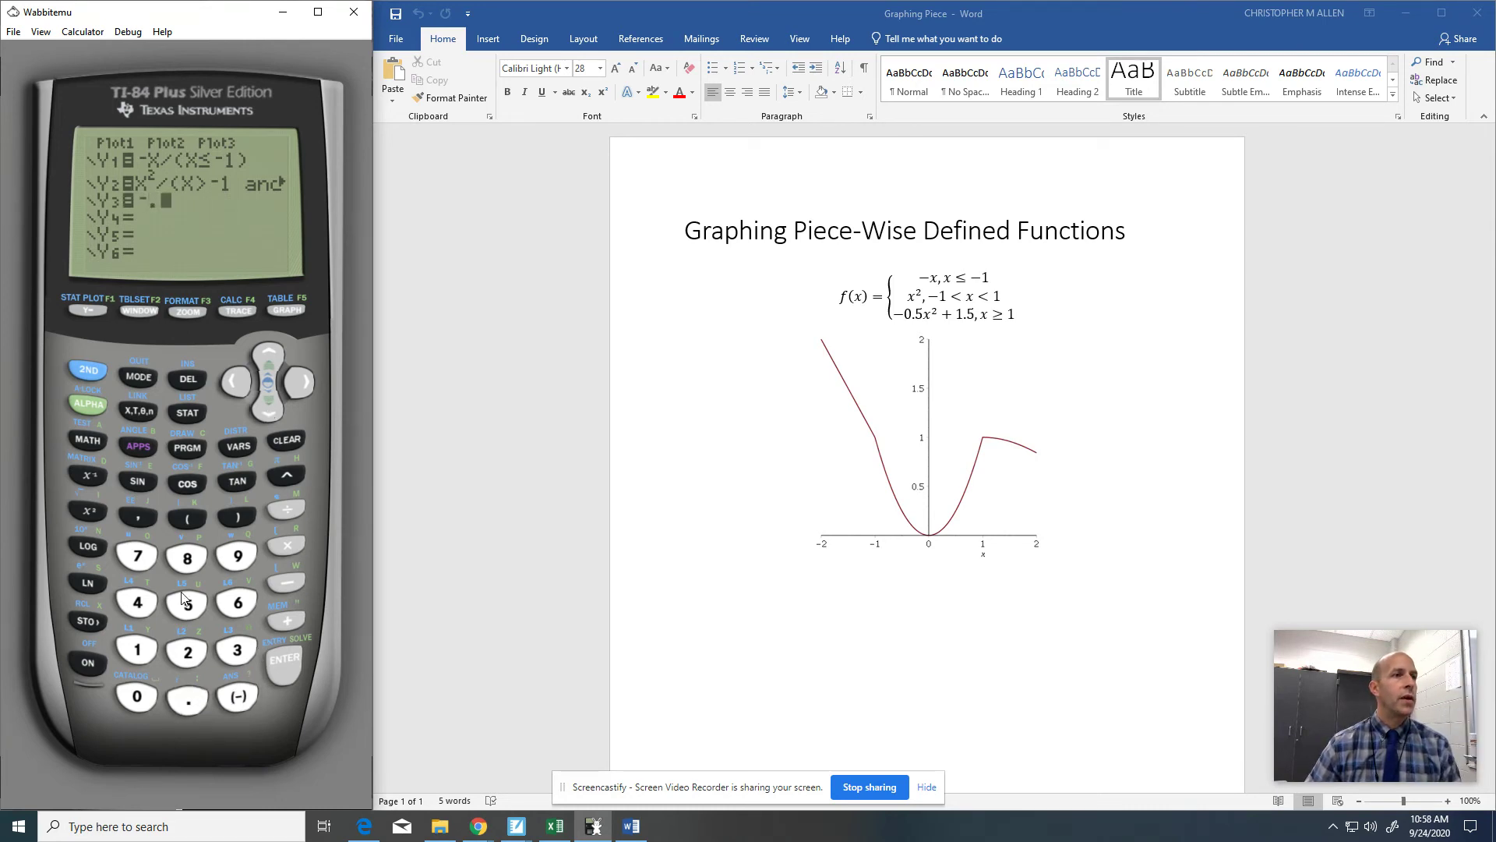
{"action": "left_click", "coordinate": [188, 605]}
{"action": "left_click", "coordinate": [140, 413]}
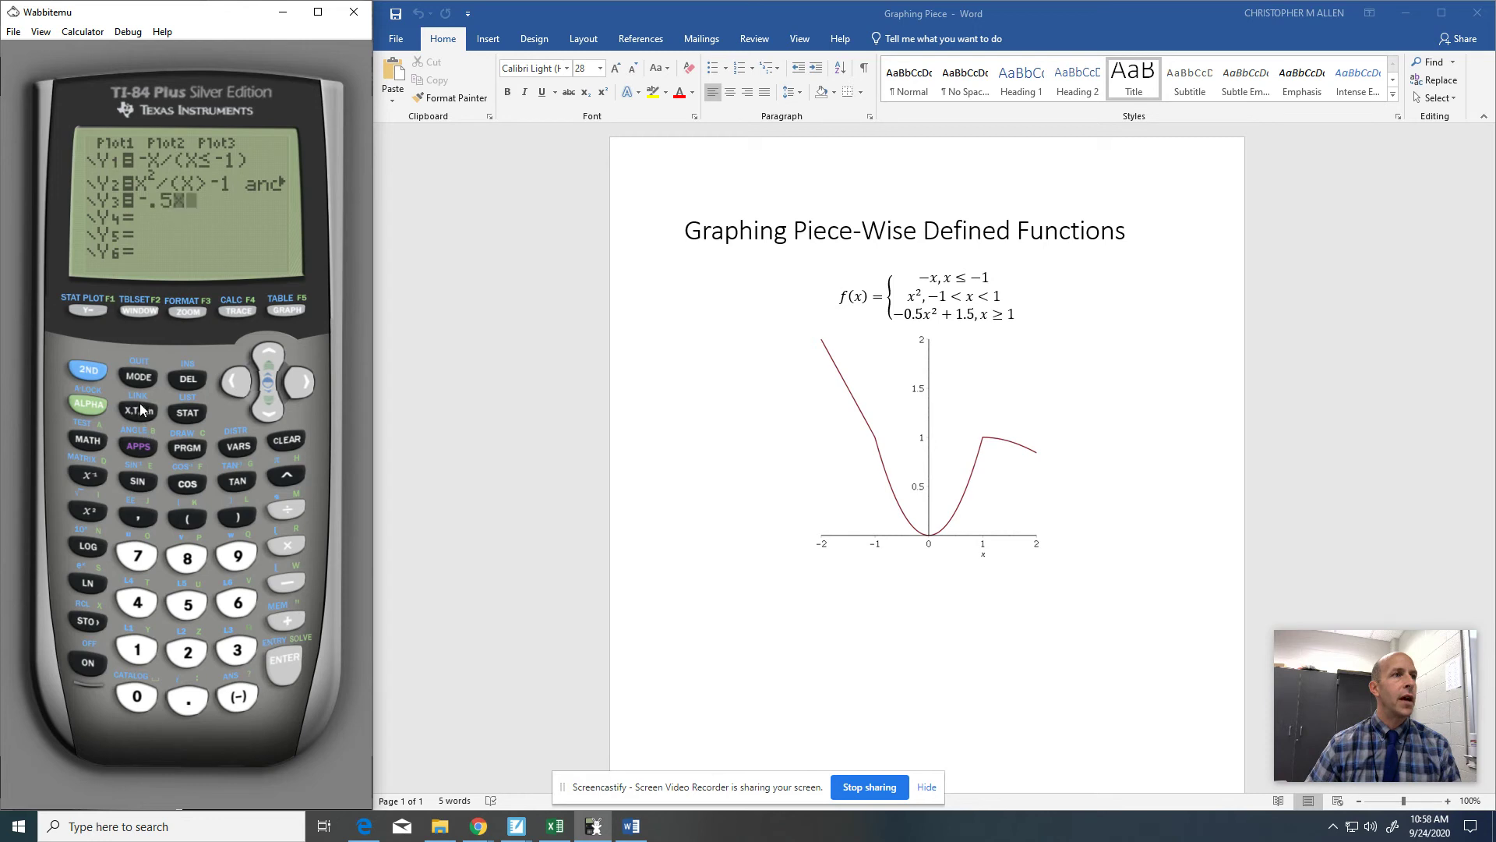
{"action": "left_click", "coordinate": [90, 513]}
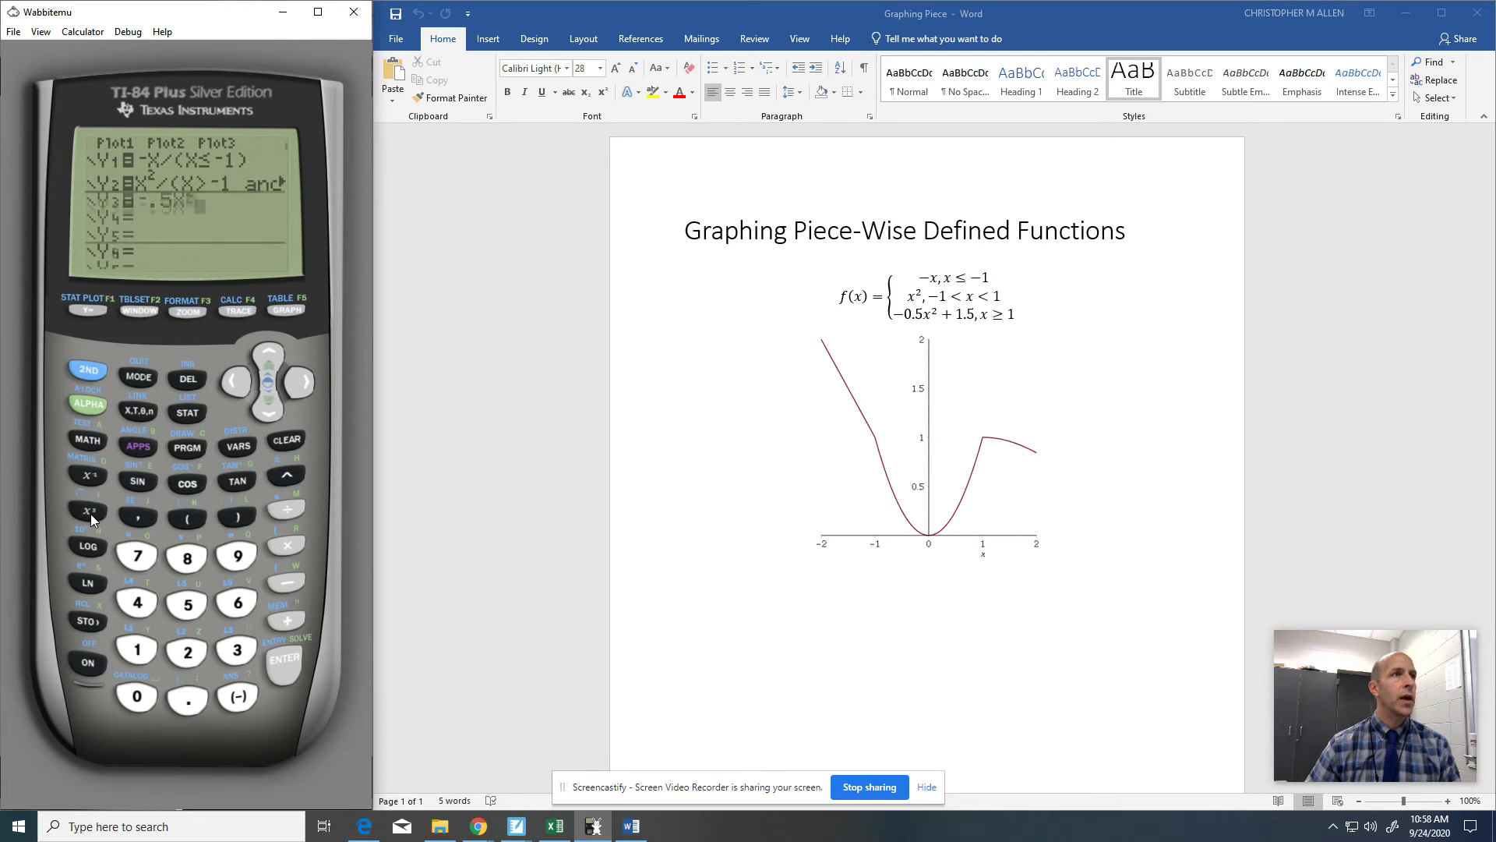
{"action": "left_click", "coordinate": [287, 621]}
{"action": "left_click", "coordinate": [138, 653]}
{"action": "left_click", "coordinate": [189, 700]}
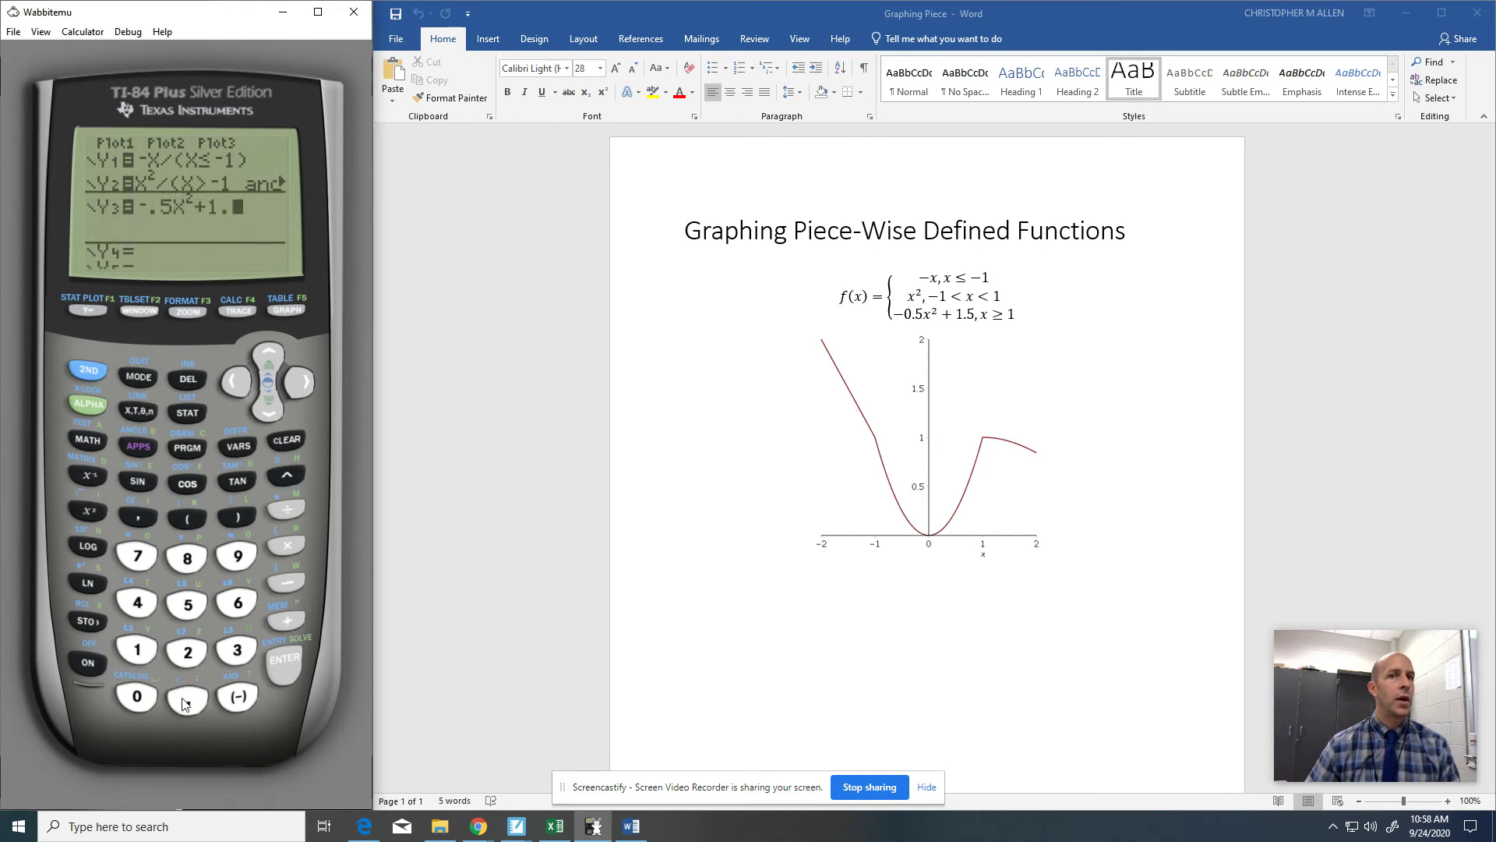
{"action": "left_click", "coordinate": [188, 607]}
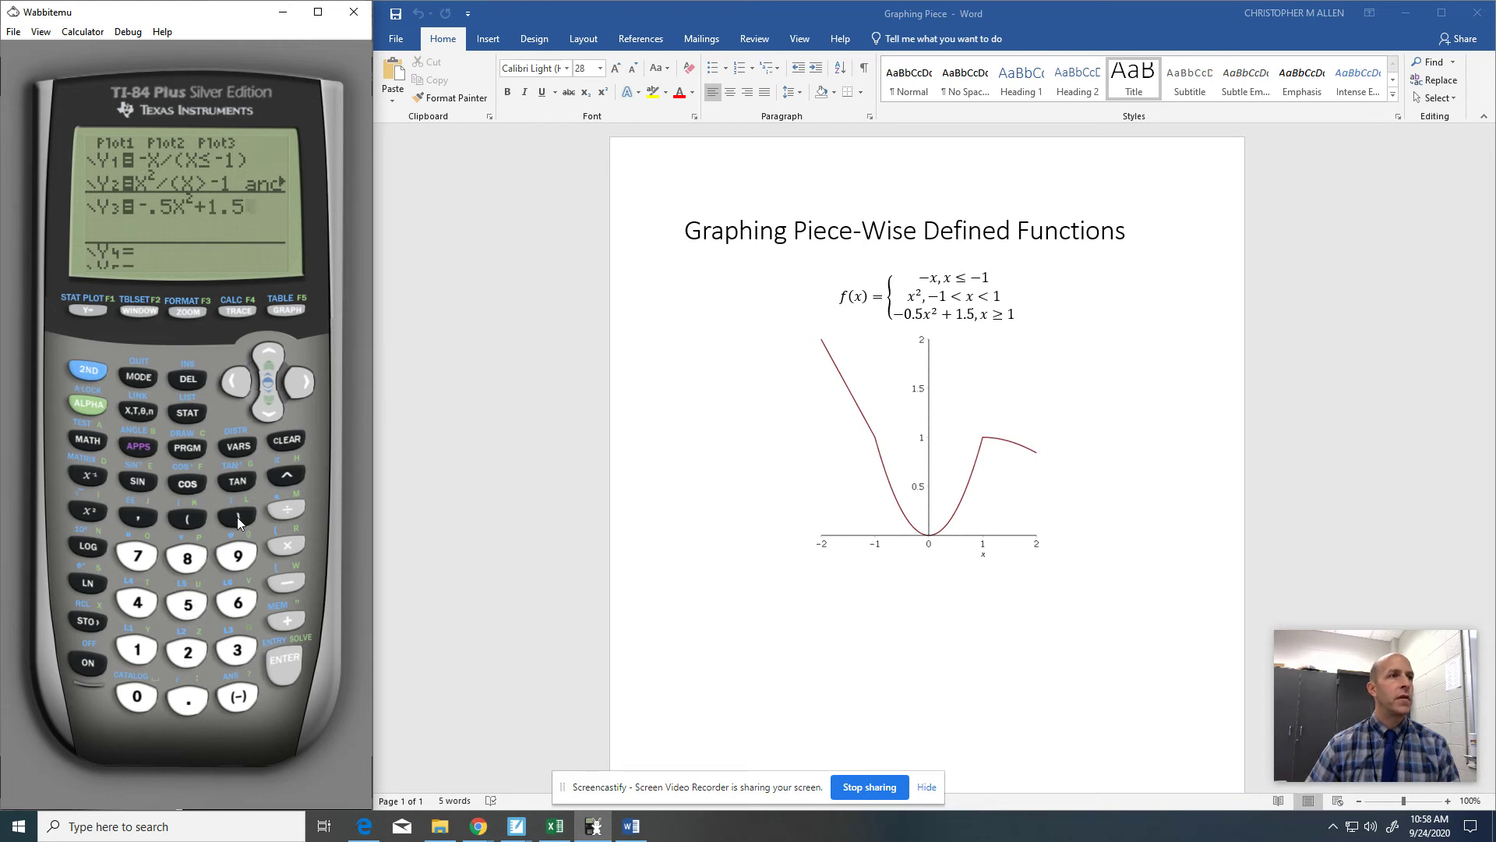
- Start Y3's domain restriction /(X with a comparison sign
{"action": "left_click", "coordinate": [285, 510]}
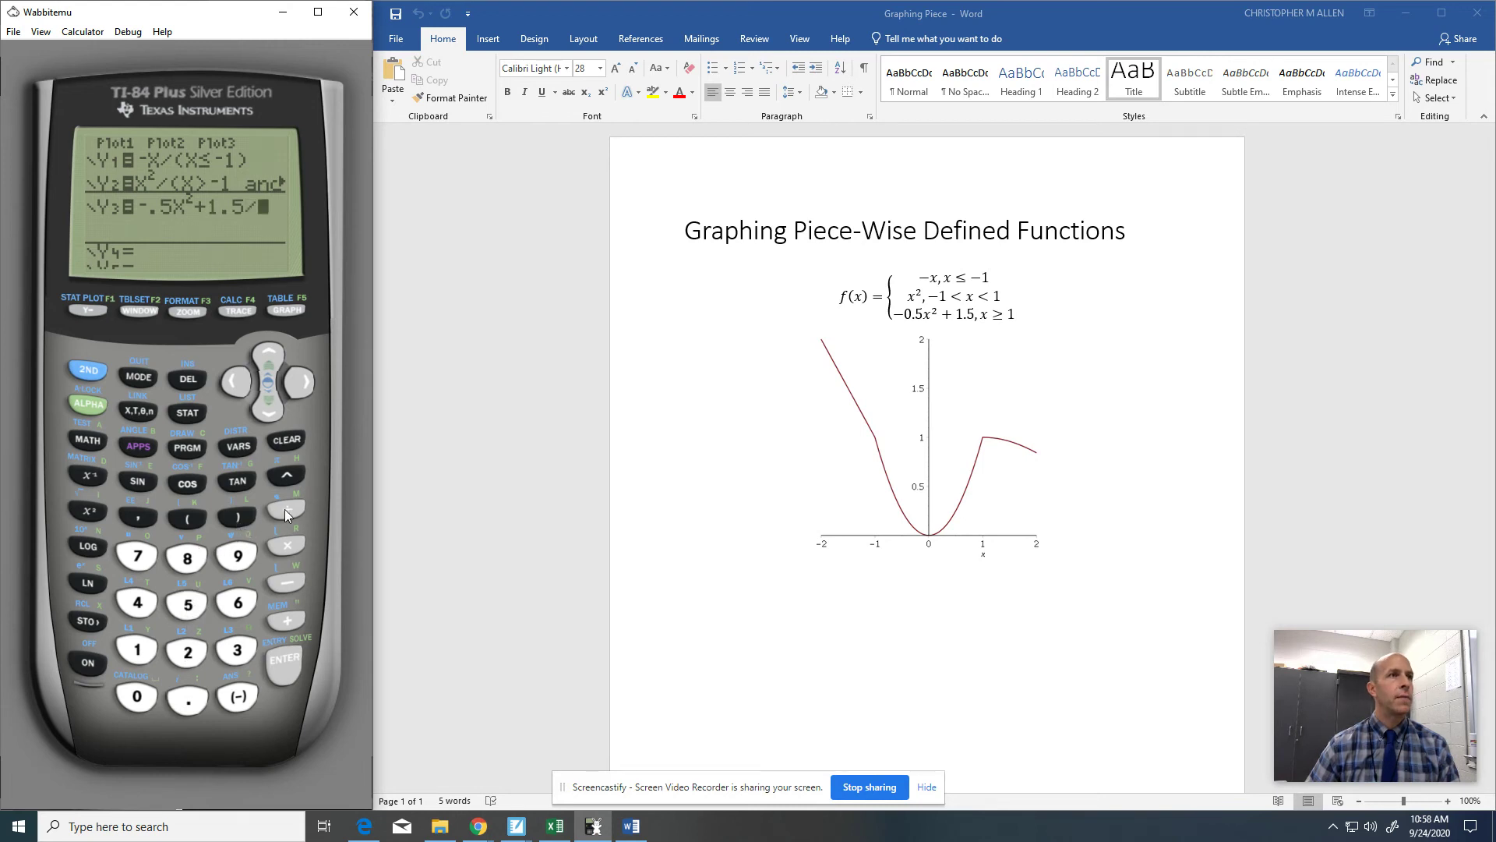
{"action": "left_click", "coordinate": [191, 517]}
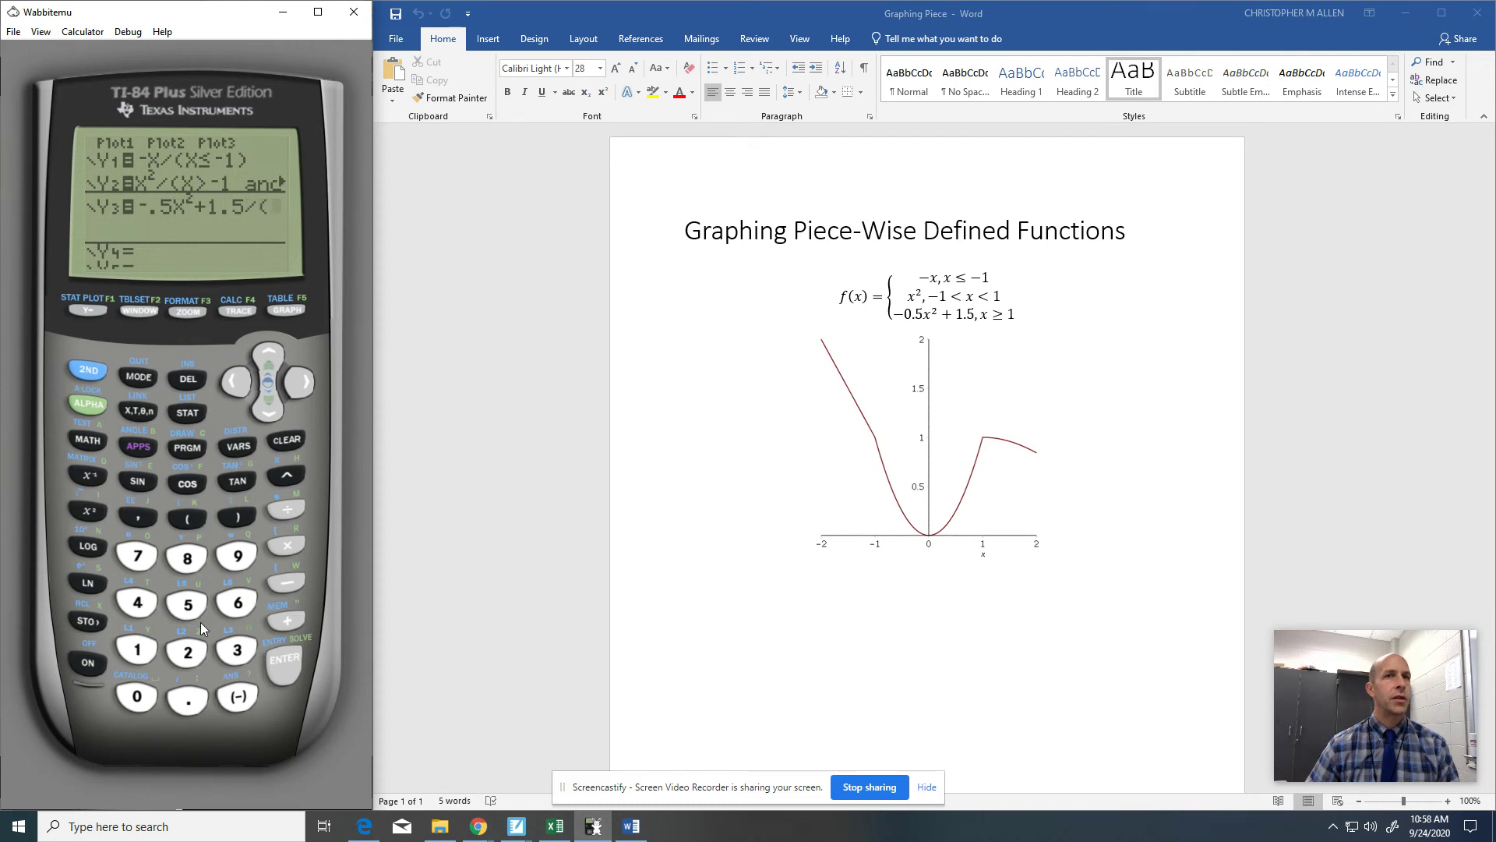
{"action": "left_click", "coordinate": [143, 410]}
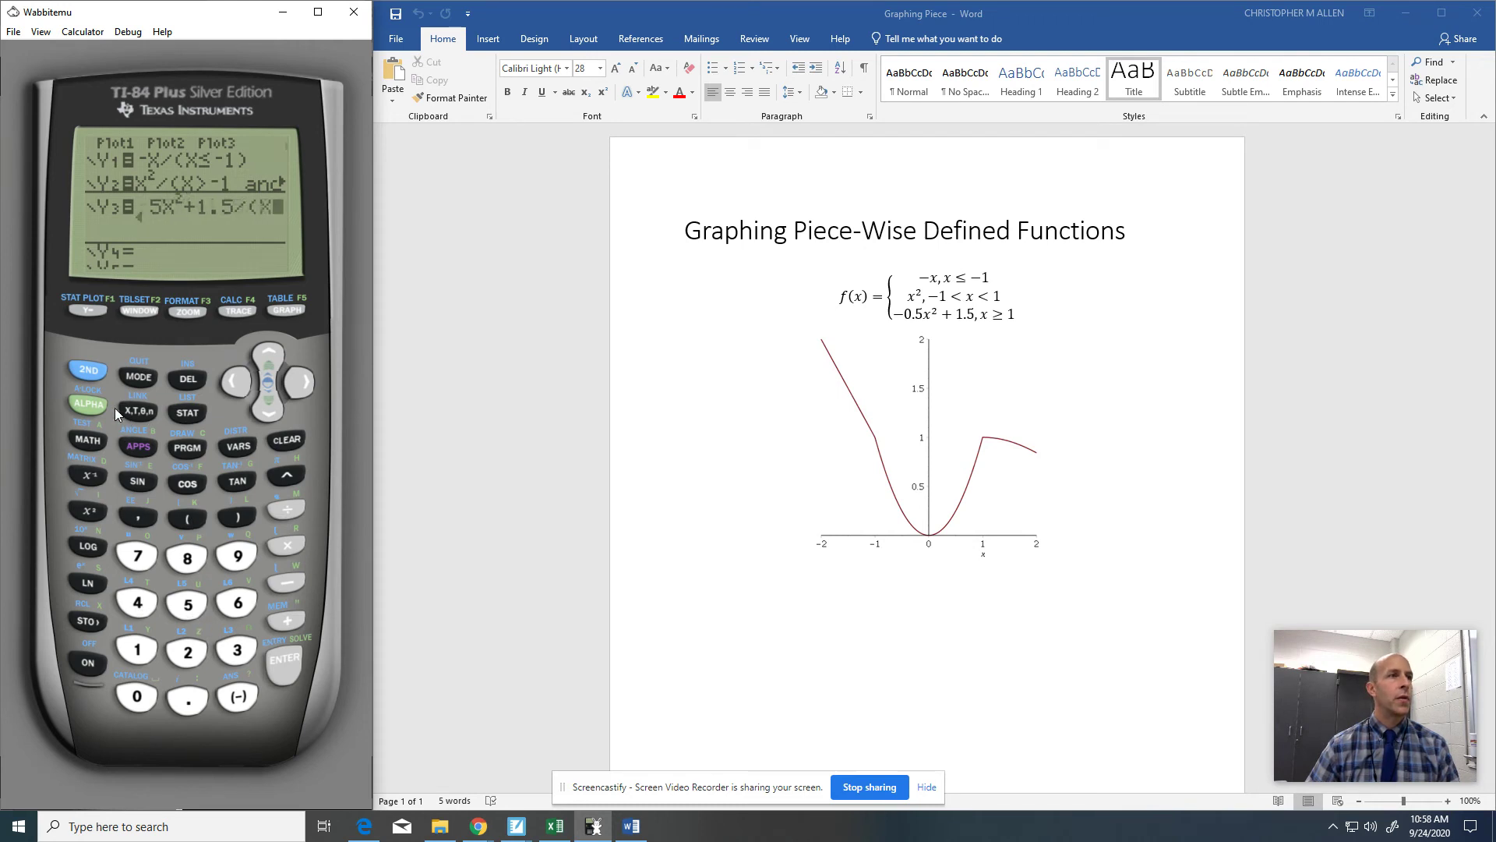
{"action": "left_click", "coordinate": [85, 438]}
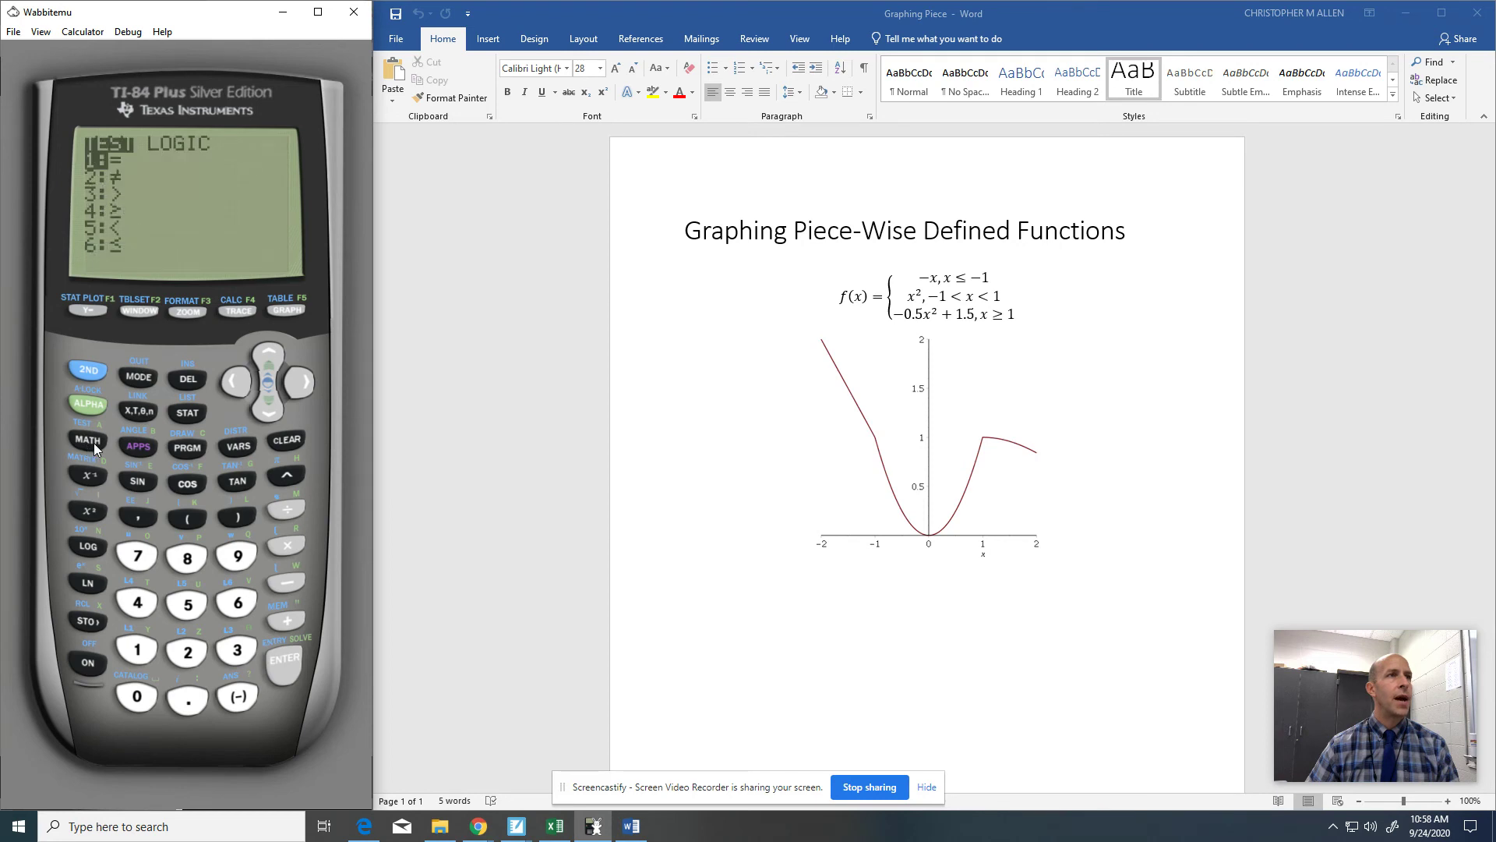
{"action": "left_click", "coordinate": [261, 410]}
{"action": "left_click", "coordinate": [260, 410]}
{"action": "left_click", "coordinate": [260, 416]}
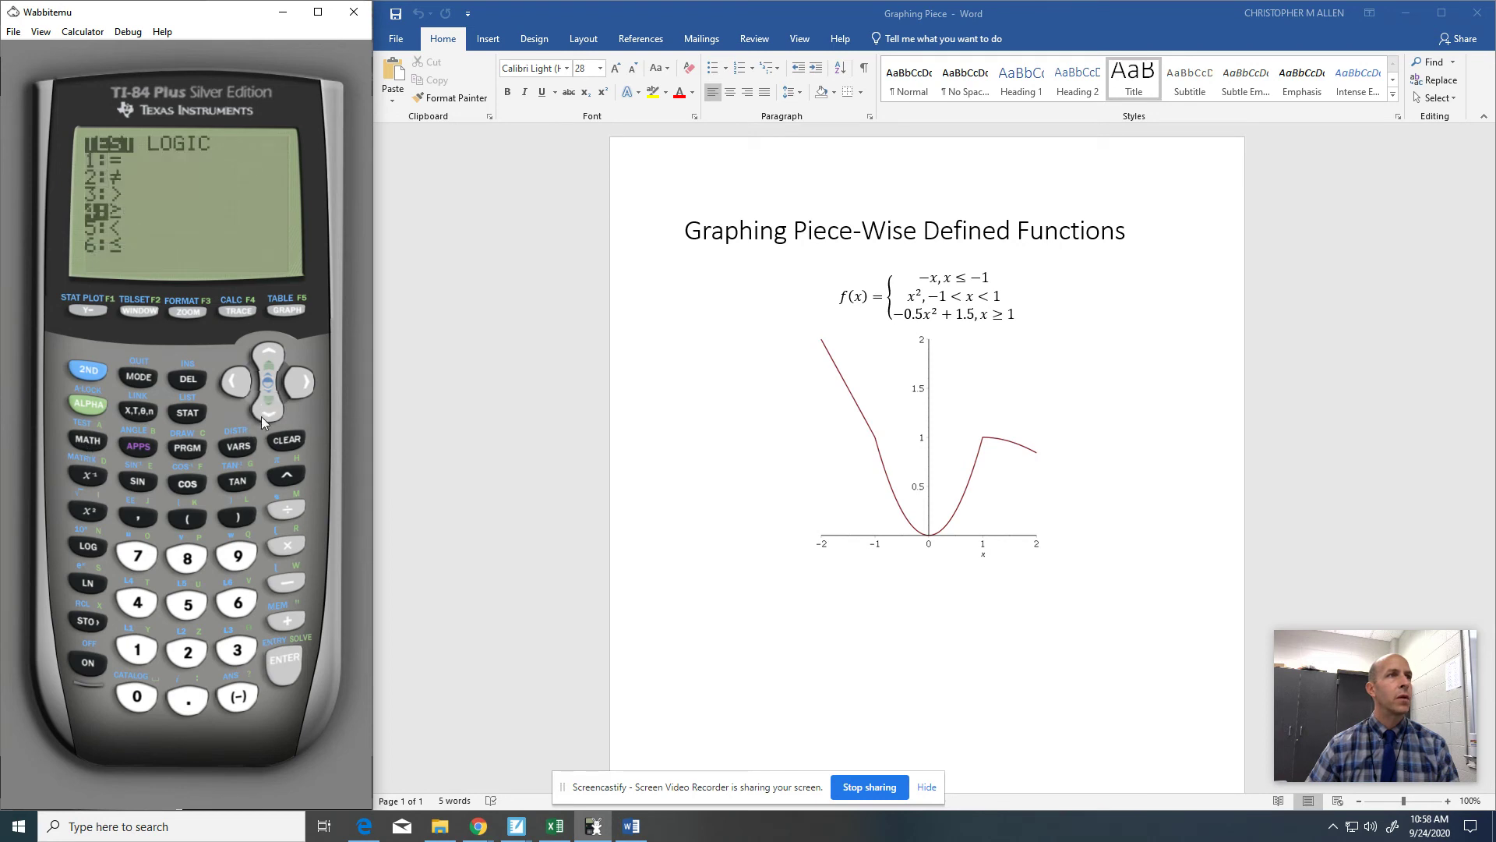
{"action": "left_click", "coordinate": [141, 648]}
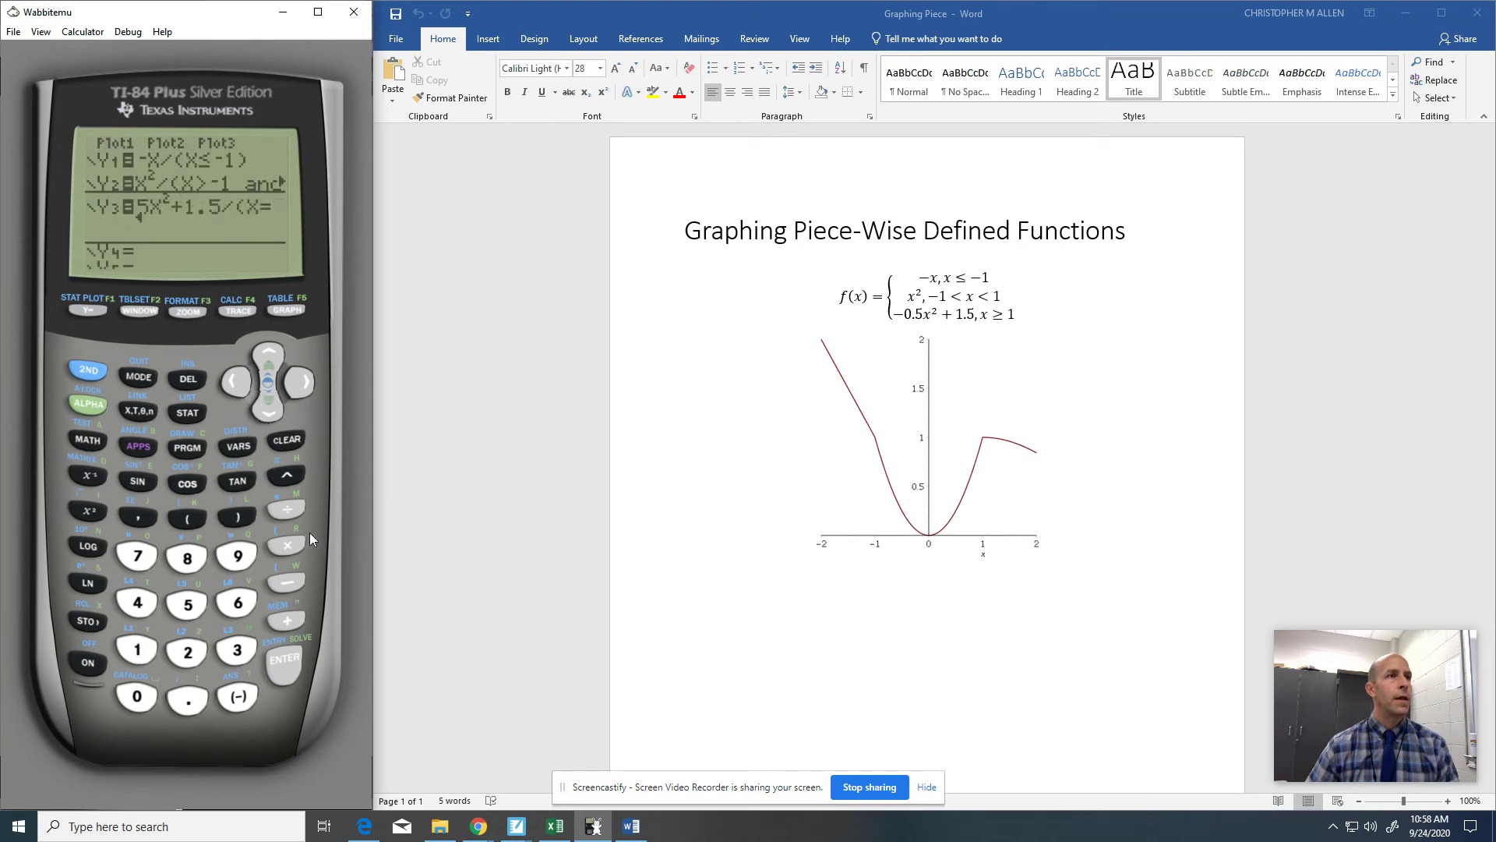
- Replace the wrong = with ≥, finish X≥1), and graph all three pieces
{"action": "left_click", "coordinate": [235, 381]}
{"action": "left_click", "coordinate": [86, 372]}
{"action": "left_click", "coordinate": [86, 438]}
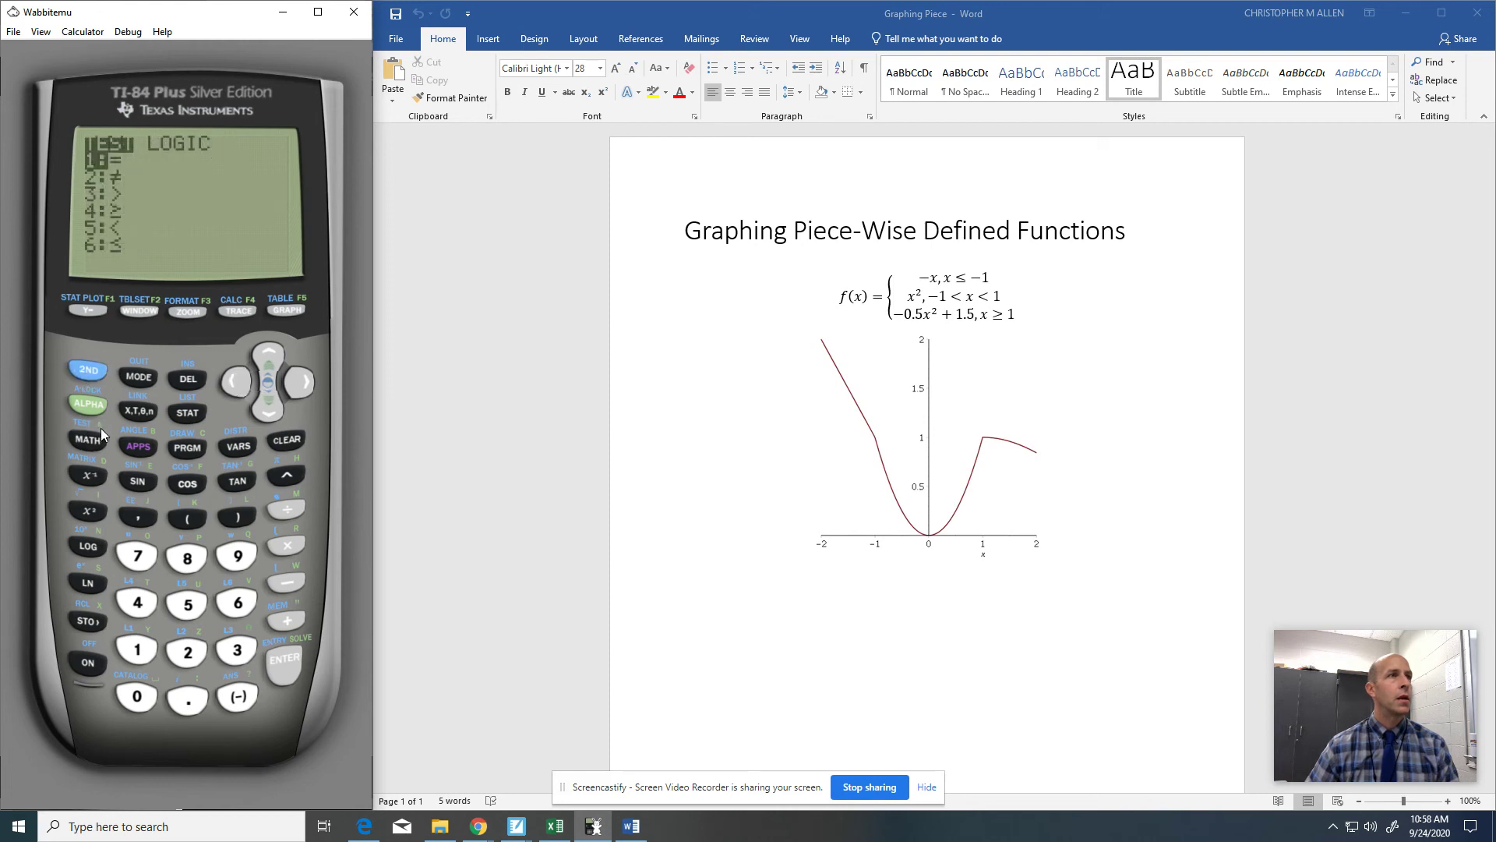
{"action": "left_click", "coordinate": [268, 414]}
{"action": "left_click", "coordinate": [268, 415]}
{"action": "left_click", "coordinate": [268, 415]}
{"action": "left_click", "coordinate": [283, 661]}
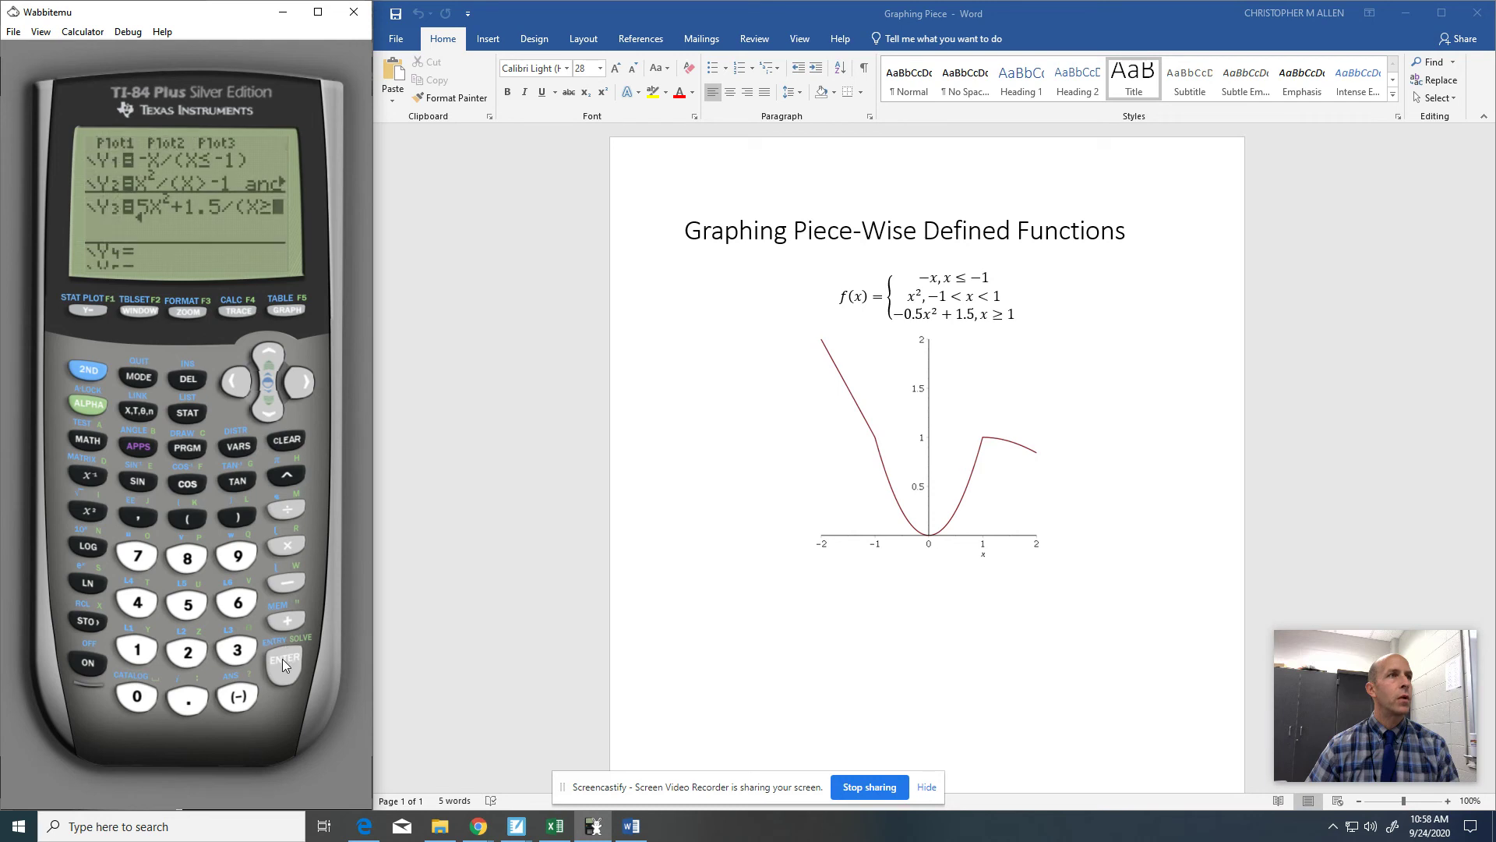
{"action": "left_click", "coordinate": [138, 651]}
{"action": "left_click", "coordinate": [233, 518]}
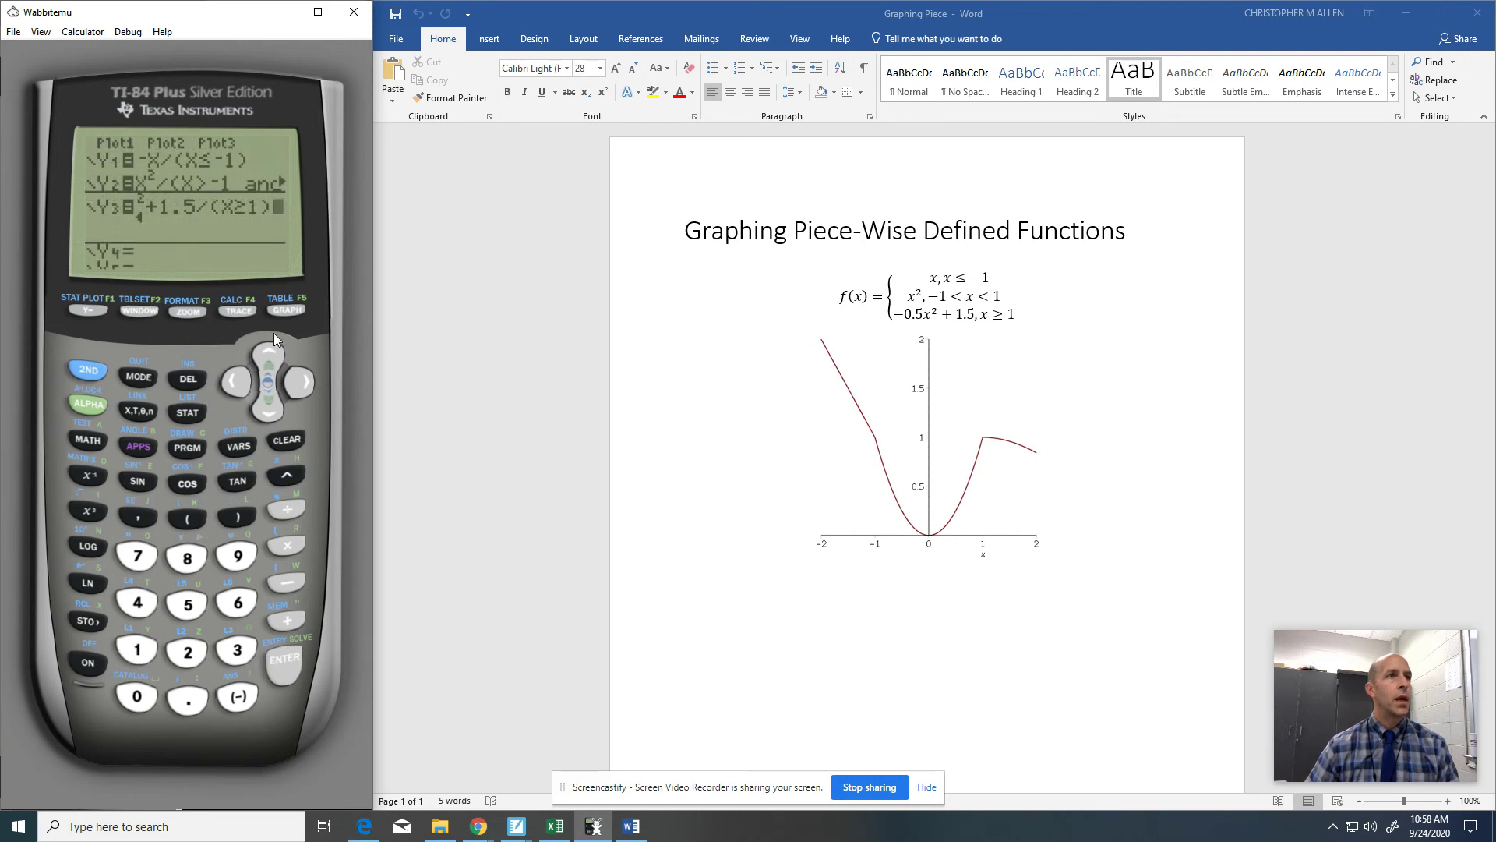
{"action": "left_click", "coordinate": [297, 309]}
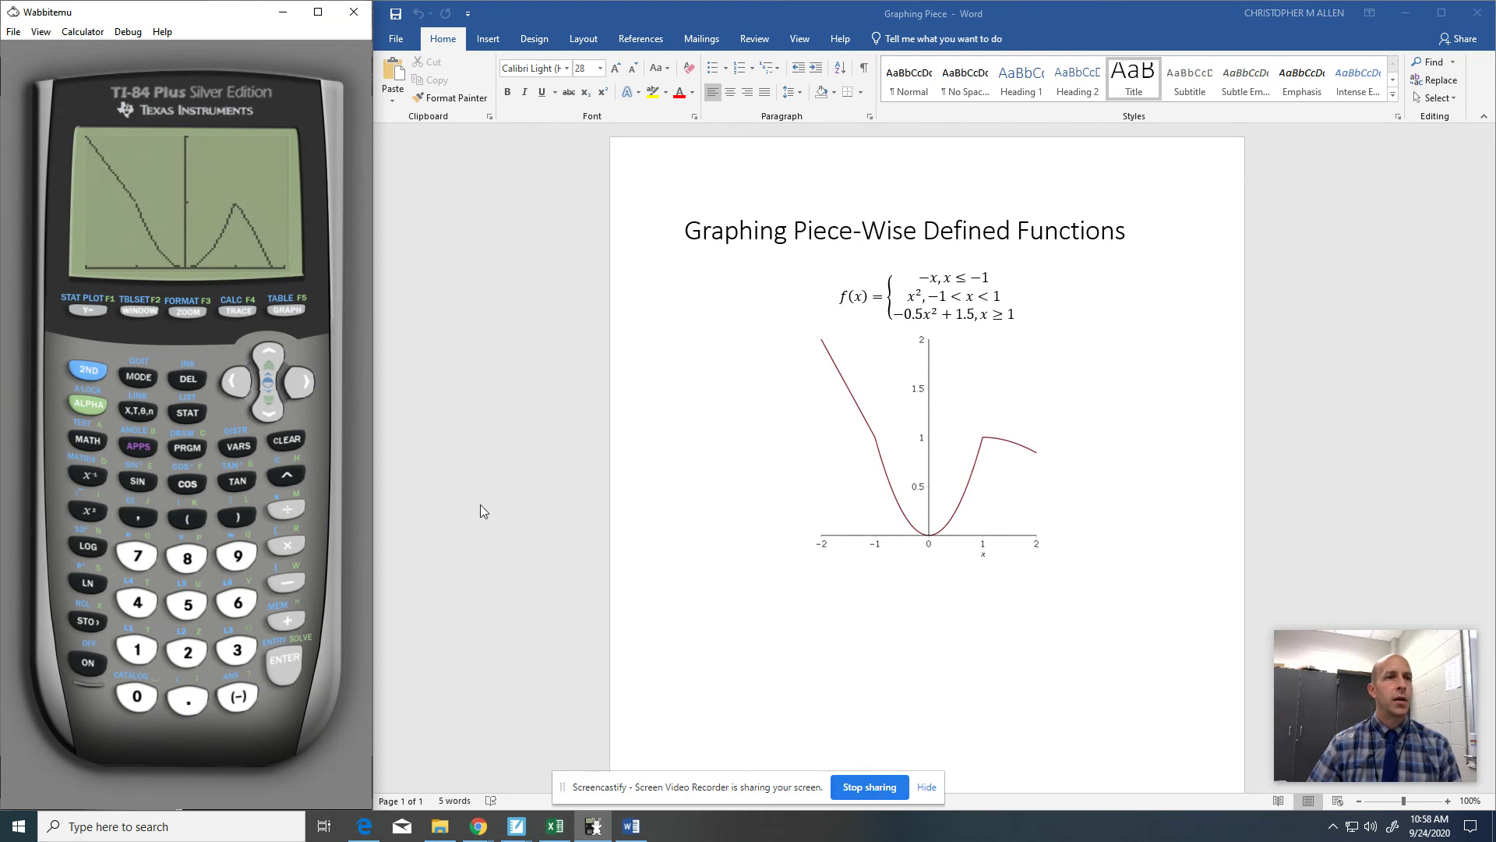
{"action": "left_click", "coordinate": [88, 310]}
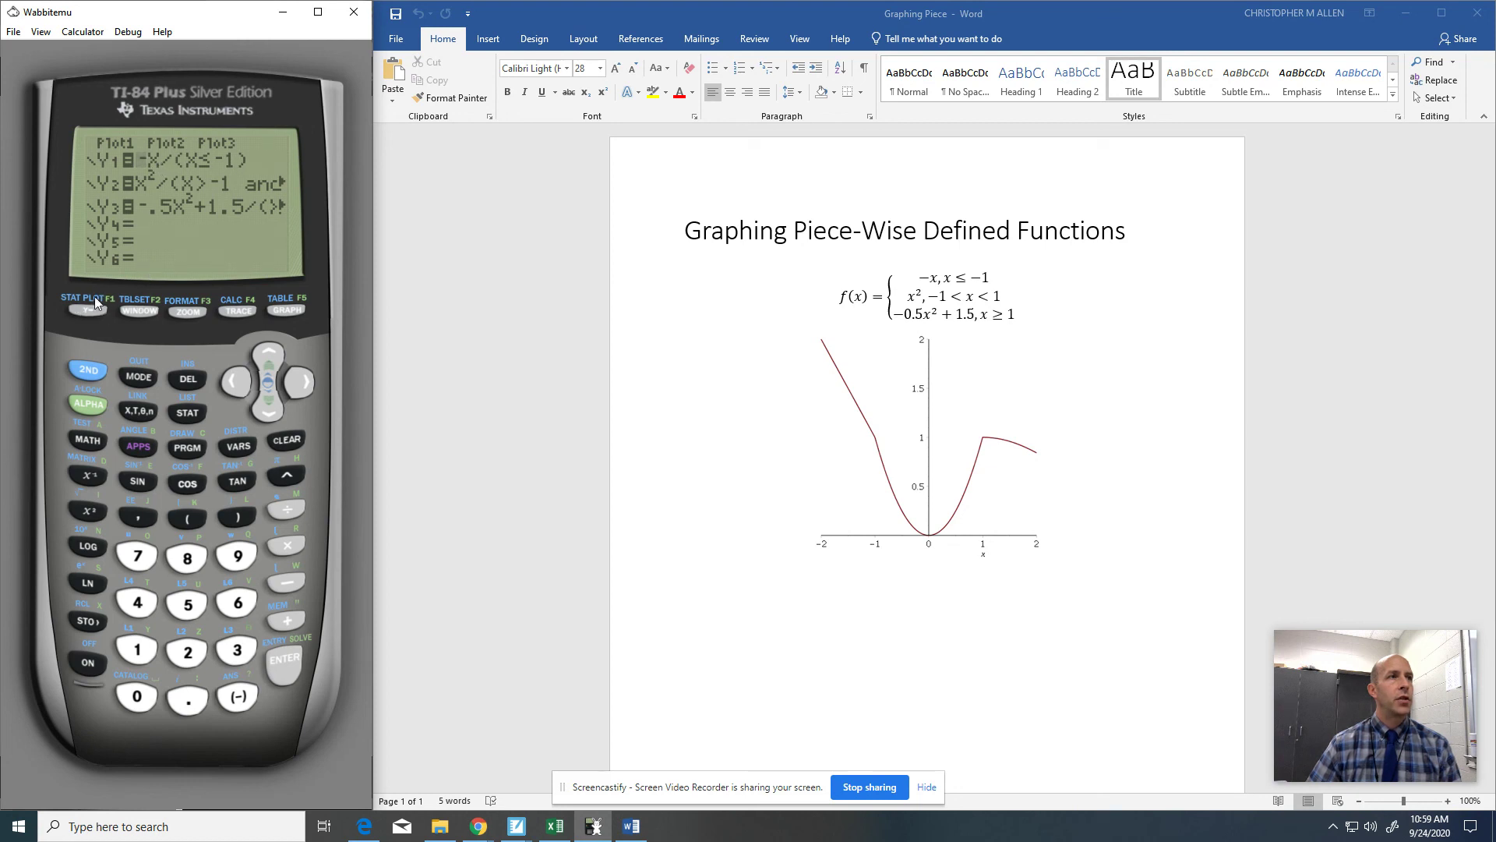
{"action": "left_click", "coordinate": [284, 308]}
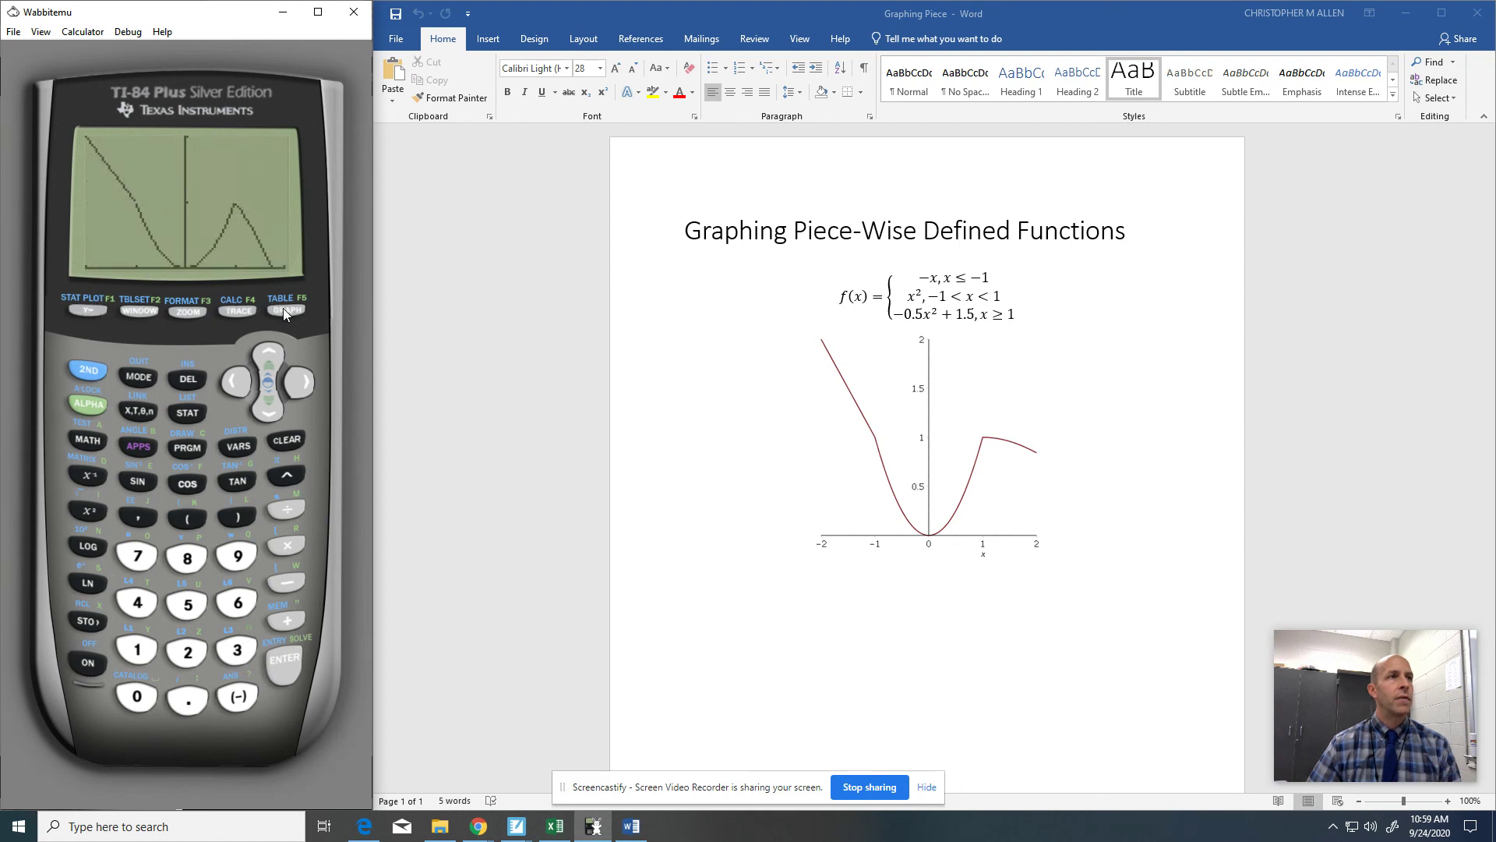